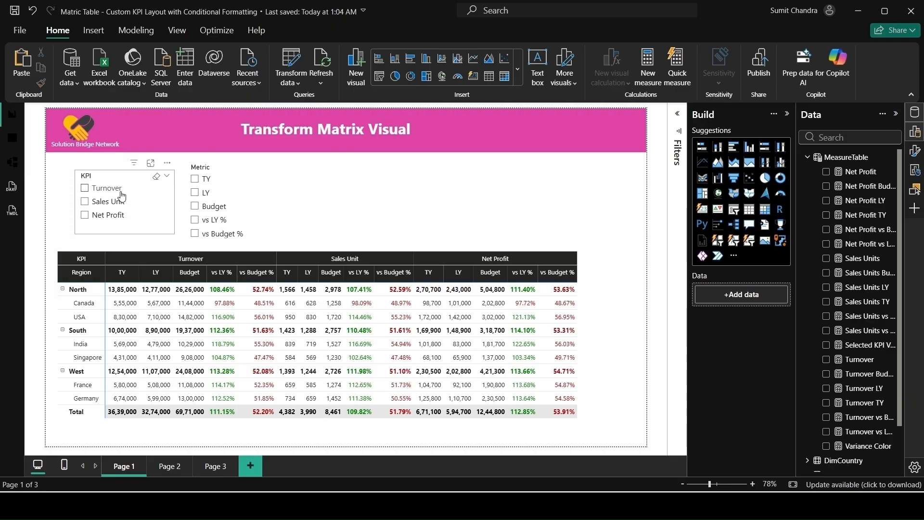
Test the KPI slicer by filtering the matrix to Turnover and Net Profit, and clear its selections
left_click(121, 192)
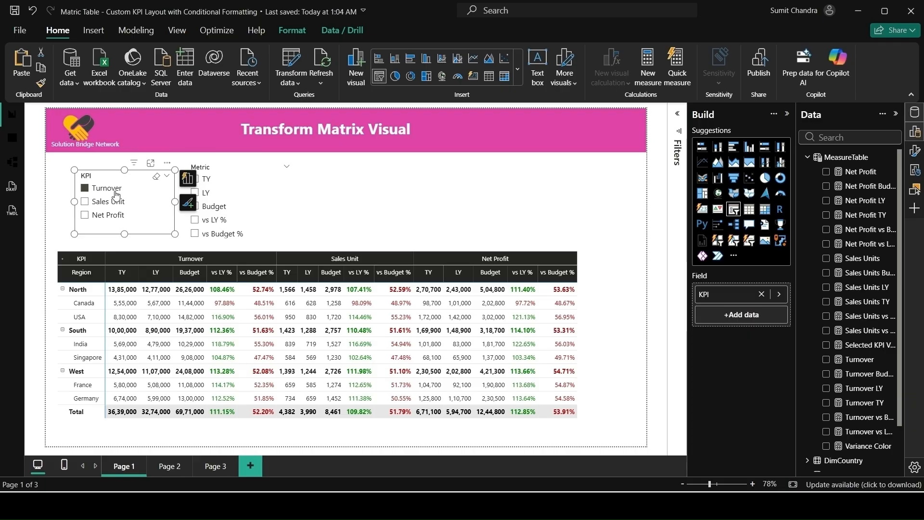
left_click(124, 217)
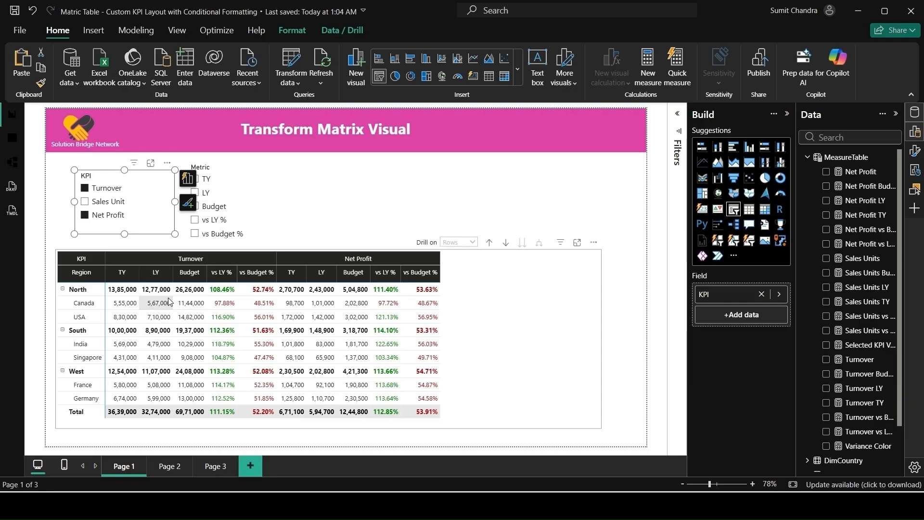
left_click(159, 177)
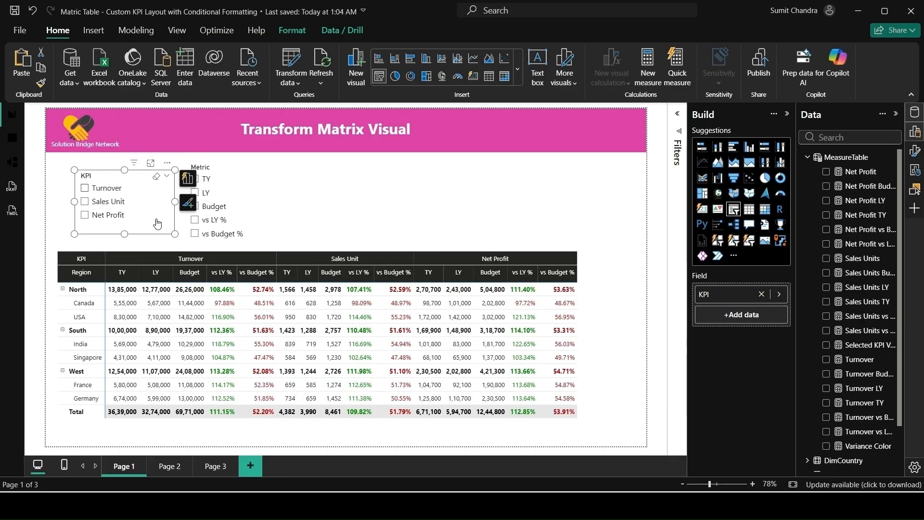
left_click(312, 212)
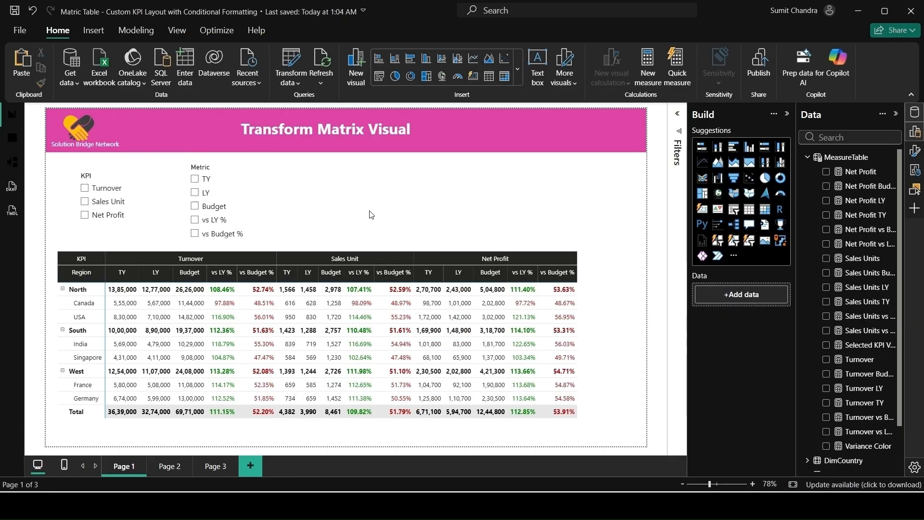
Test the Metric slicer by filtering the matrix to TY, Budget and vs Budget %, and clear its selections
left_click(195, 179)
left_click(199, 209)
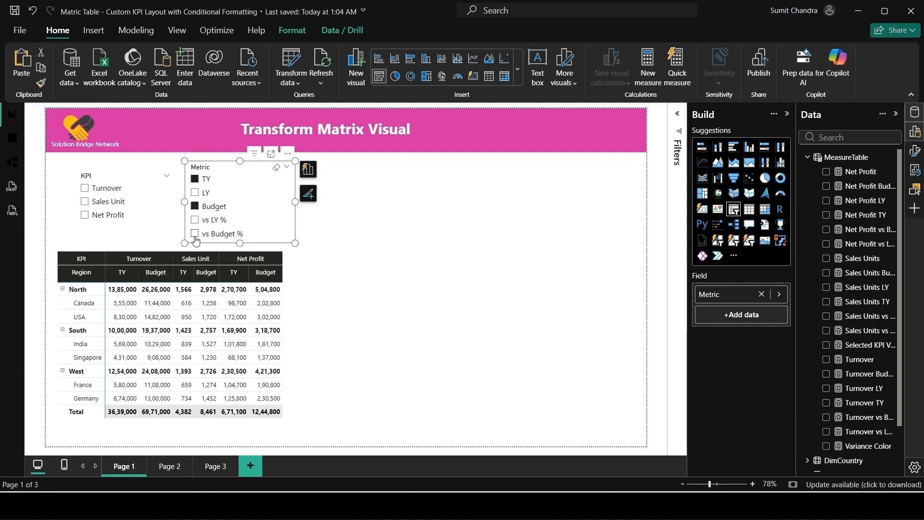
left_click(195, 234)
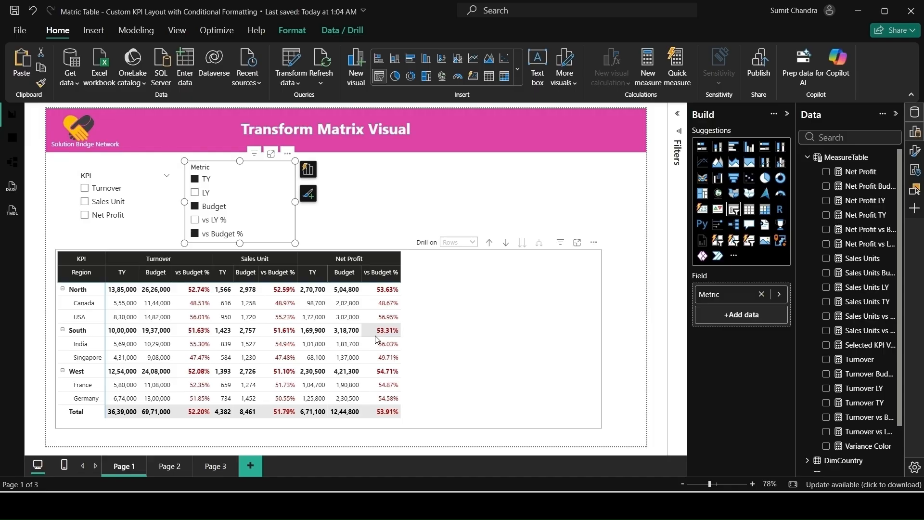
left_click(278, 168)
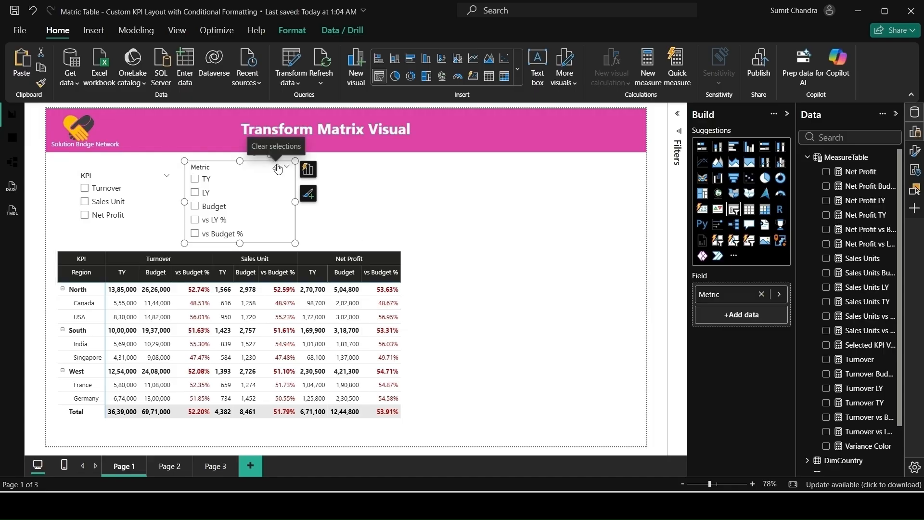
left_click(488, 226)
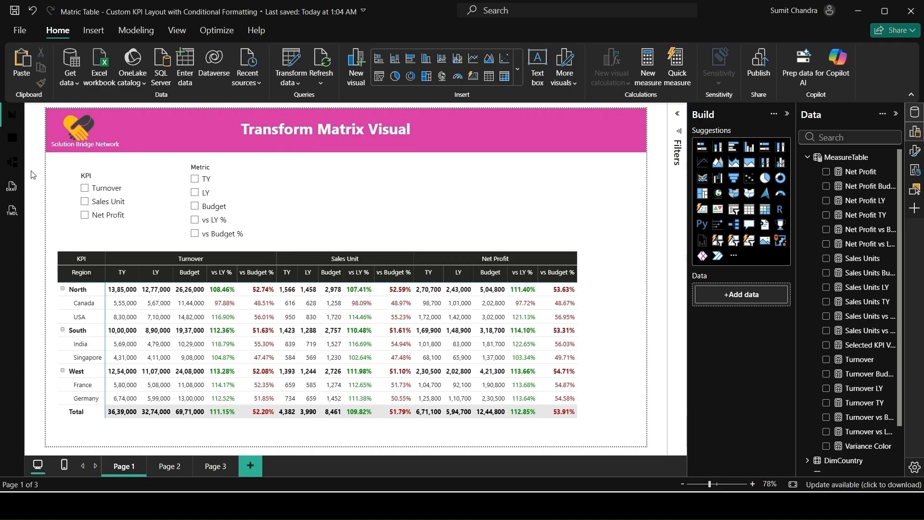
Examine the tables and their relationships in the model view, and return to the report view
left_click(16, 168)
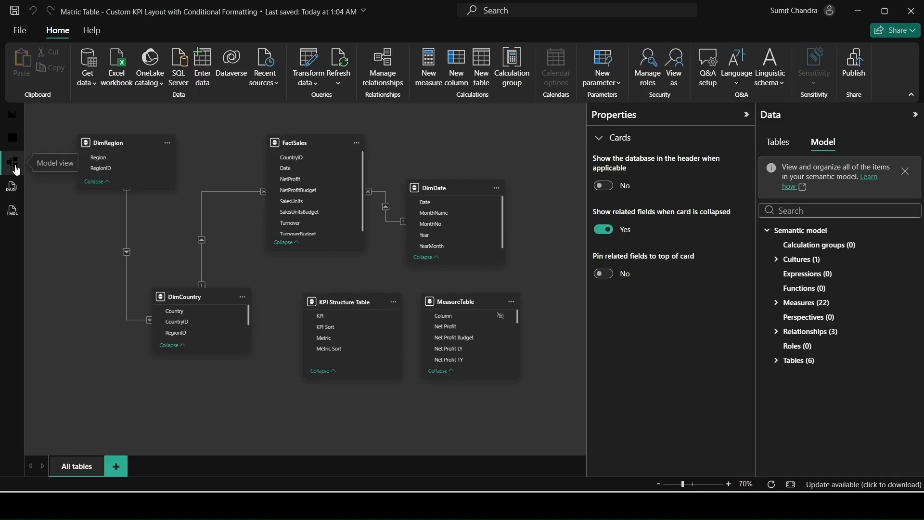
mouse_move(321, 152)
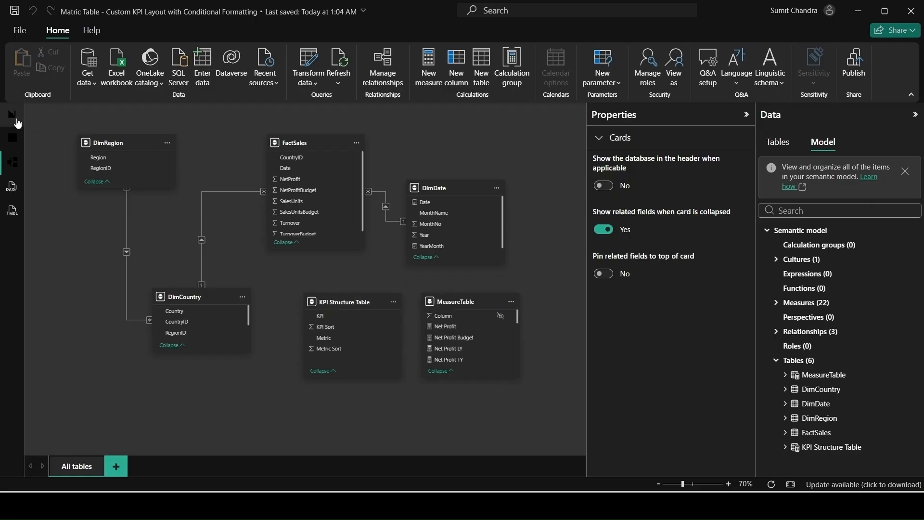
left_click(13, 116)
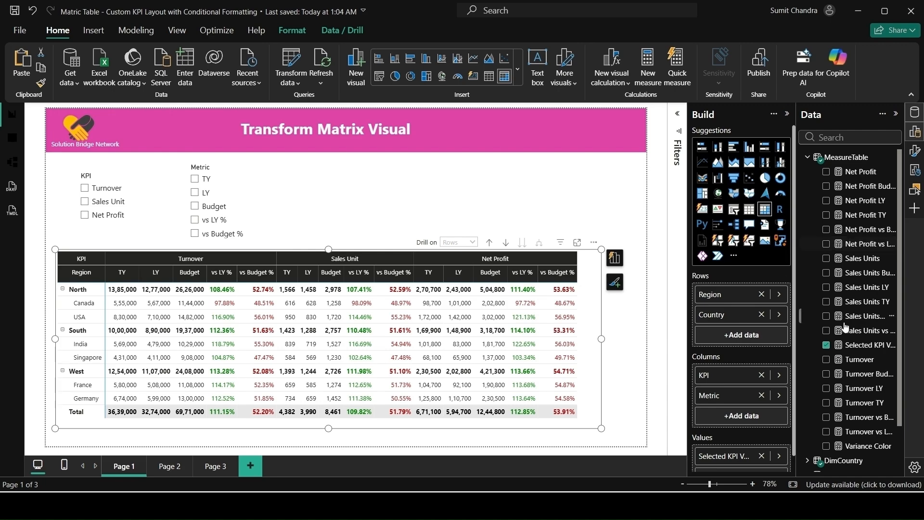
Examine the DAX formulas of the Turnover, TY, LY, Budget, vs LY % and vs Budget % measures in MeasureTable
left_click(864, 388)
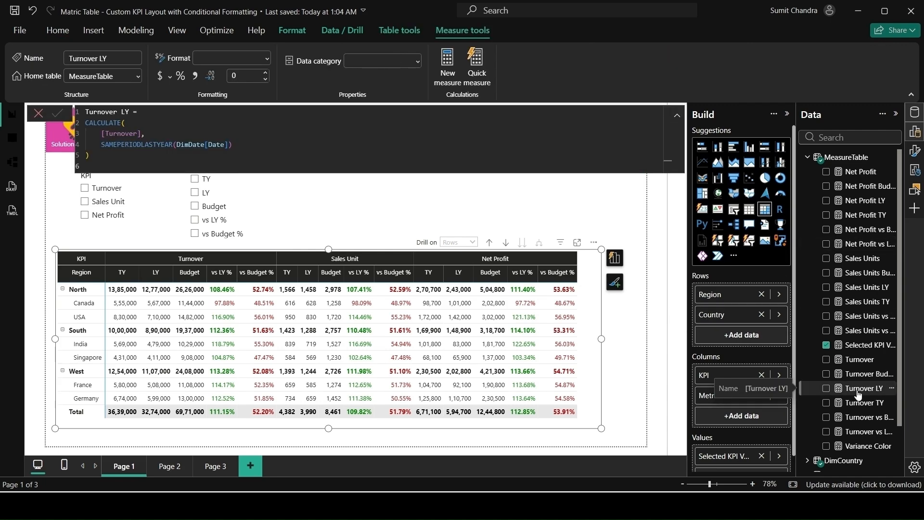
left_click(857, 360)
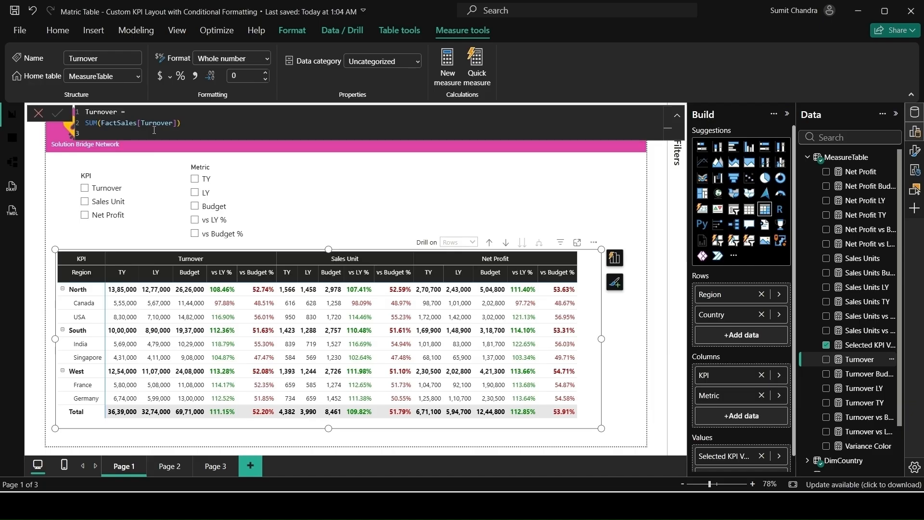
left_click(866, 403)
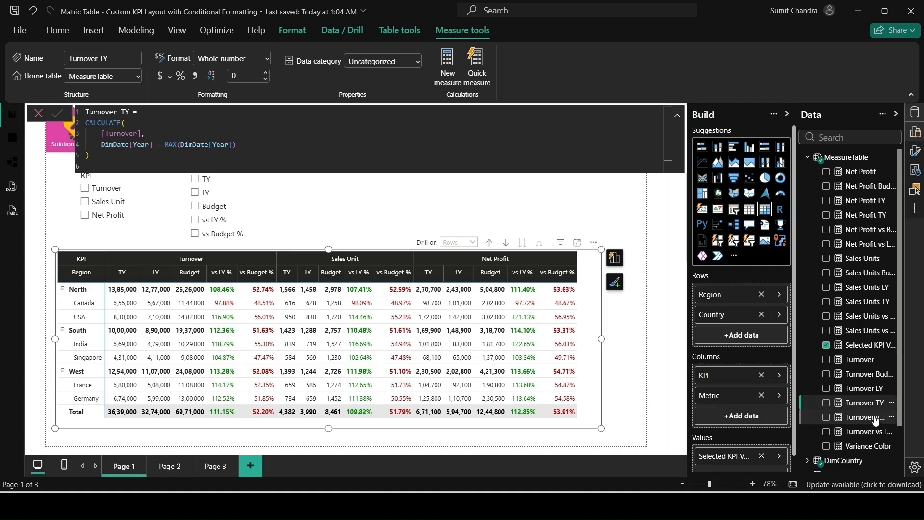
left_click(871, 389)
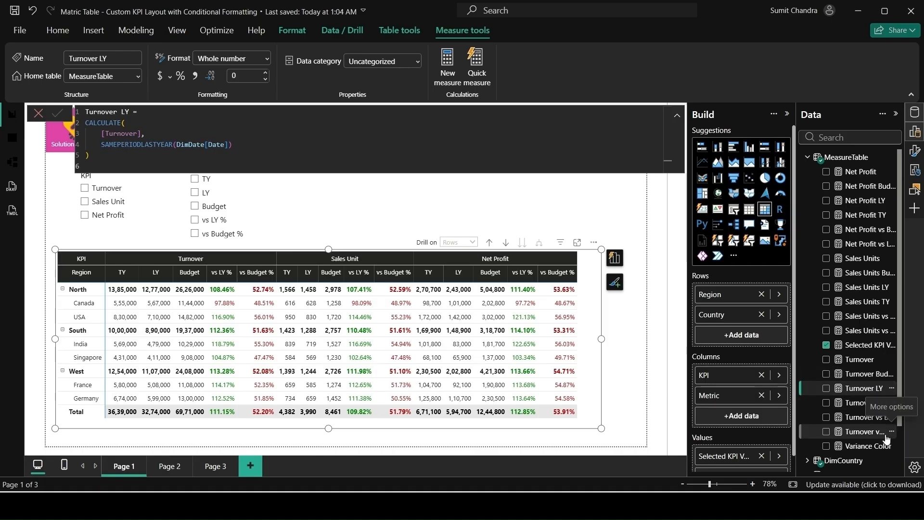
left_click(861, 376)
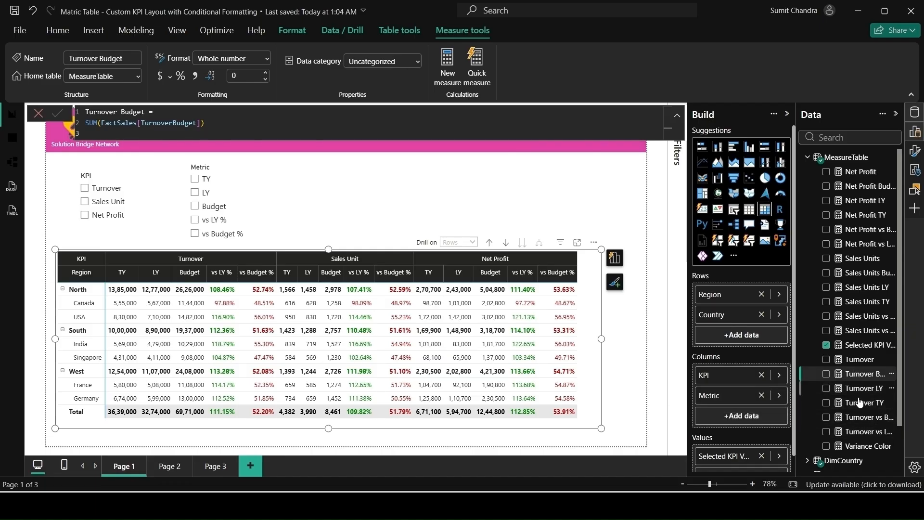
left_click(864, 431)
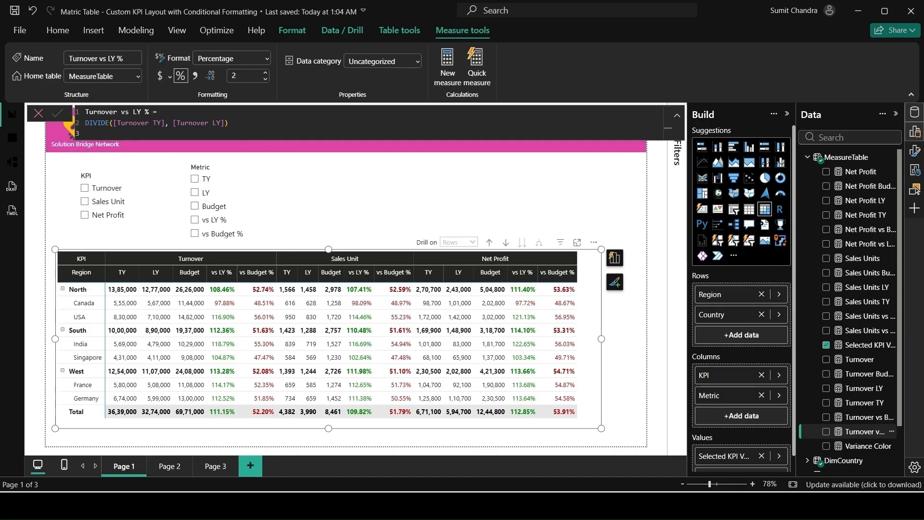
left_click(873, 419)
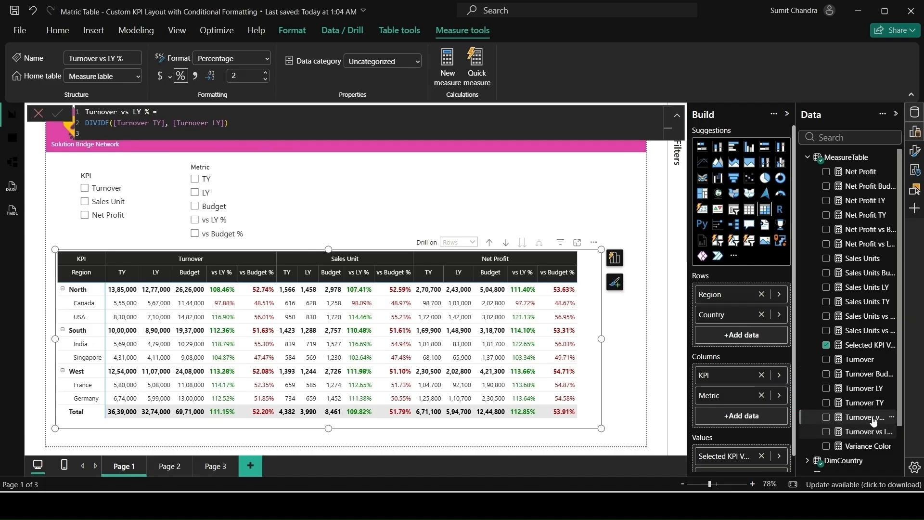
left_click(872, 419)
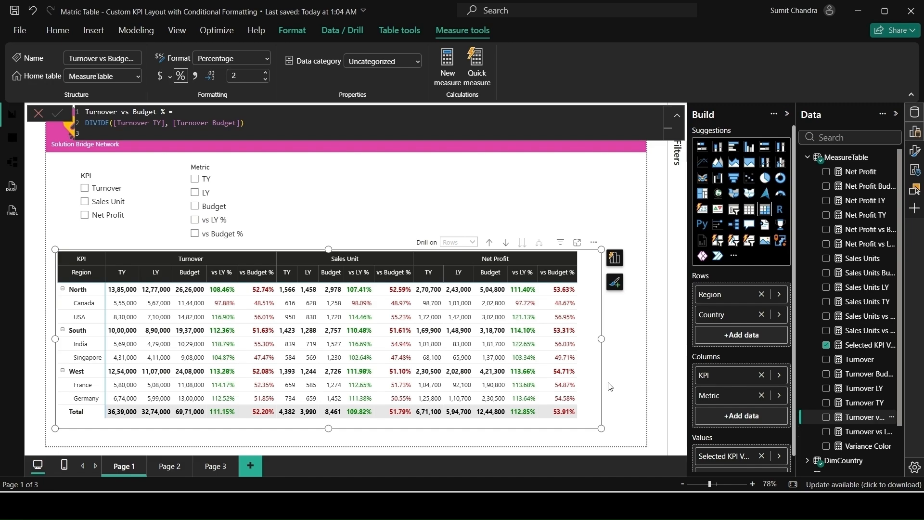
left_click(388, 214)
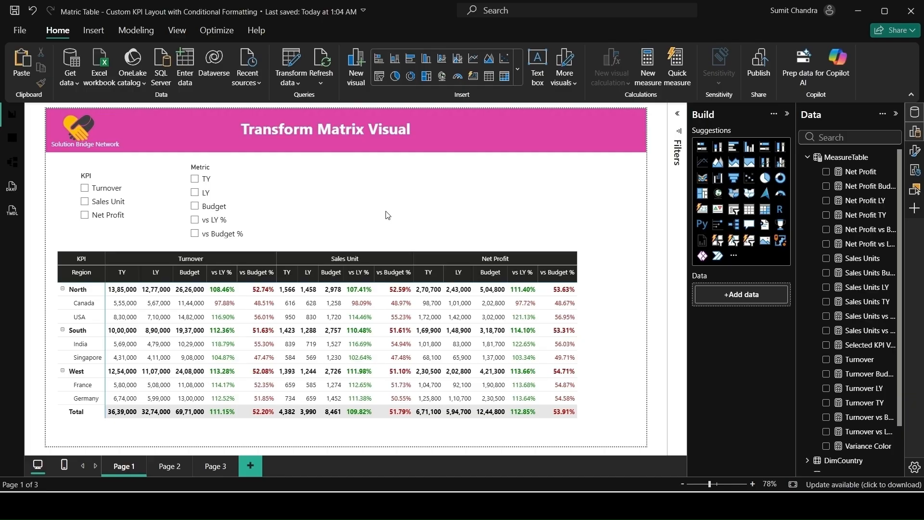
Examine all columns of the standard matrix on Page 2 and return to Page 1
left_click(166, 466)
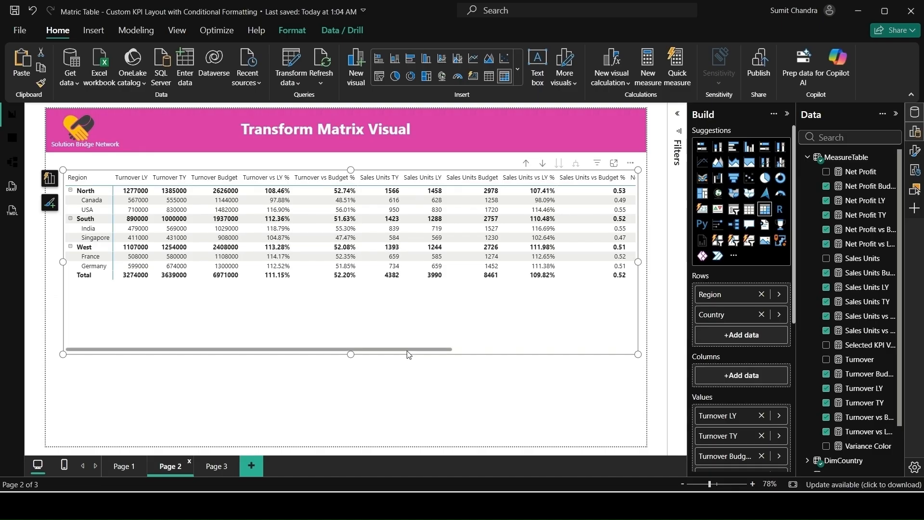
left_click_drag(406, 349, 266, 355)
left_click_drag(438, 349, 288, 340)
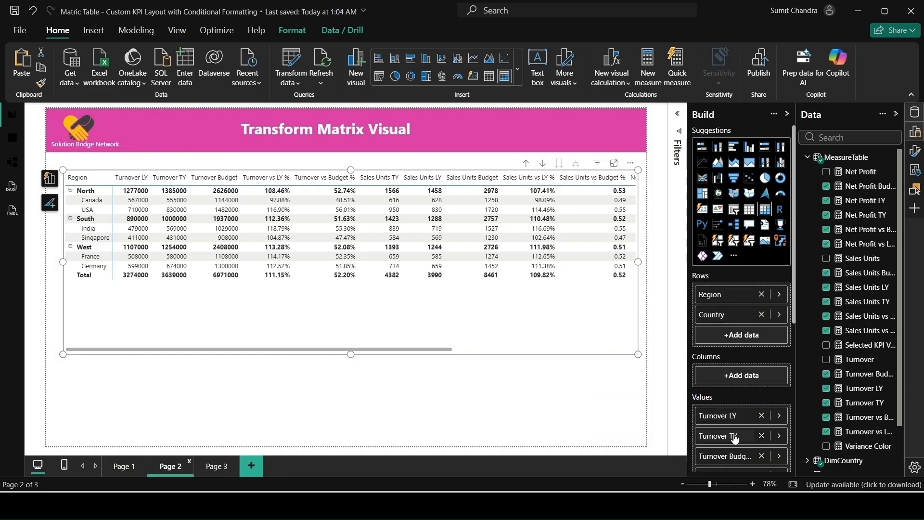
left_click(120, 467)
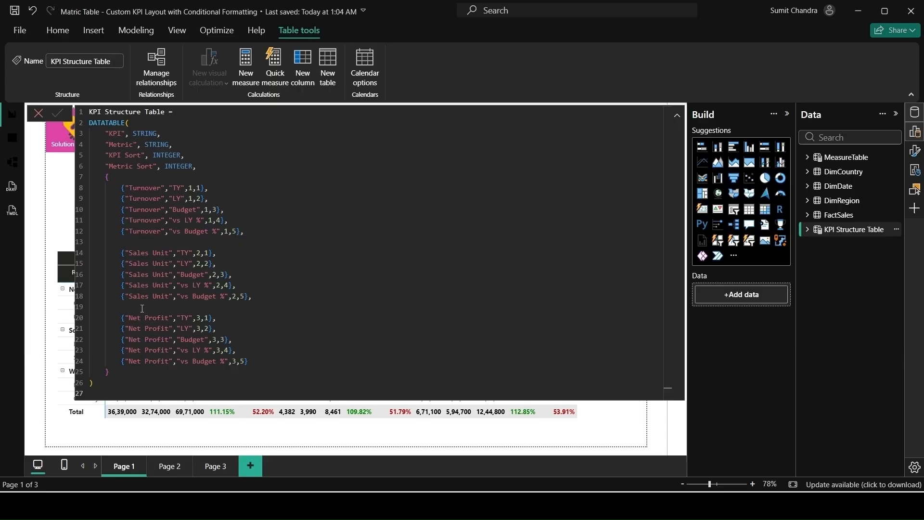
Sort the KPI Structure Table's KPI column by KPI Sort, and open the sort-by-column choices for its Metric column
left_click(13, 138)
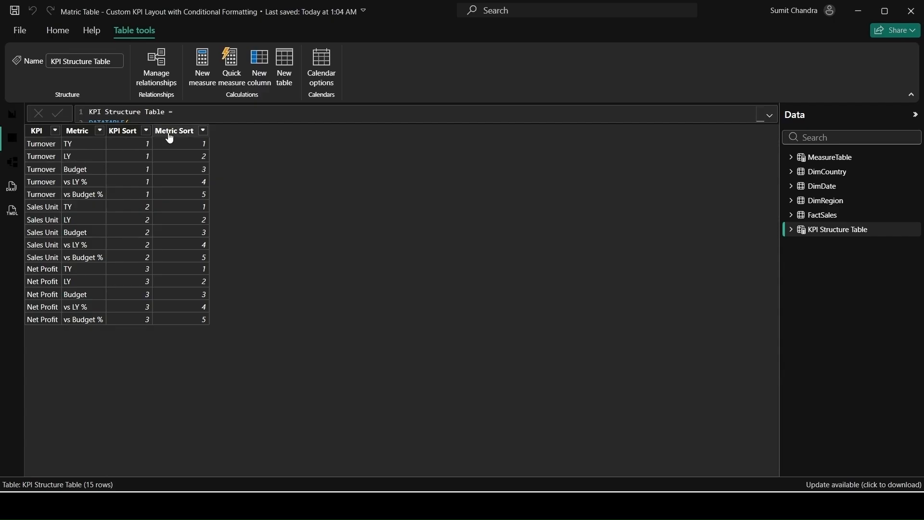
left_click(46, 135)
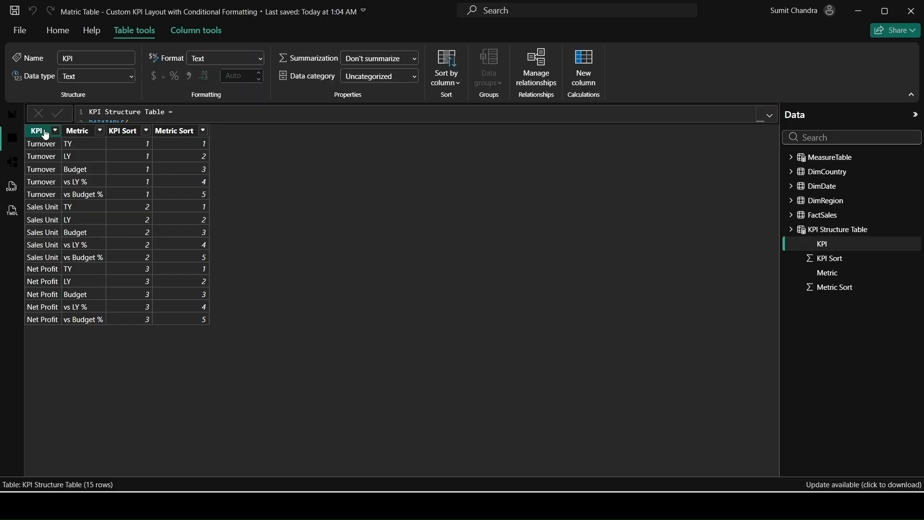
left_click(454, 87)
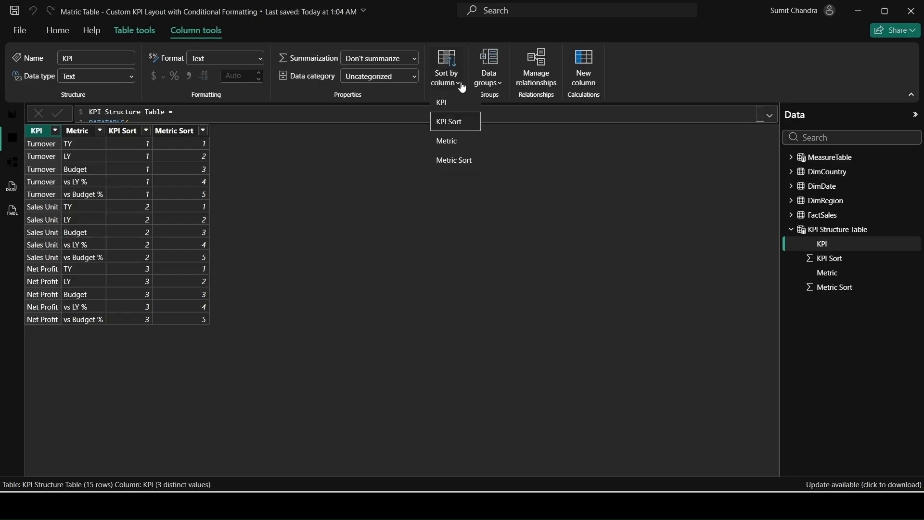
left_click(450, 126)
left_click(87, 133)
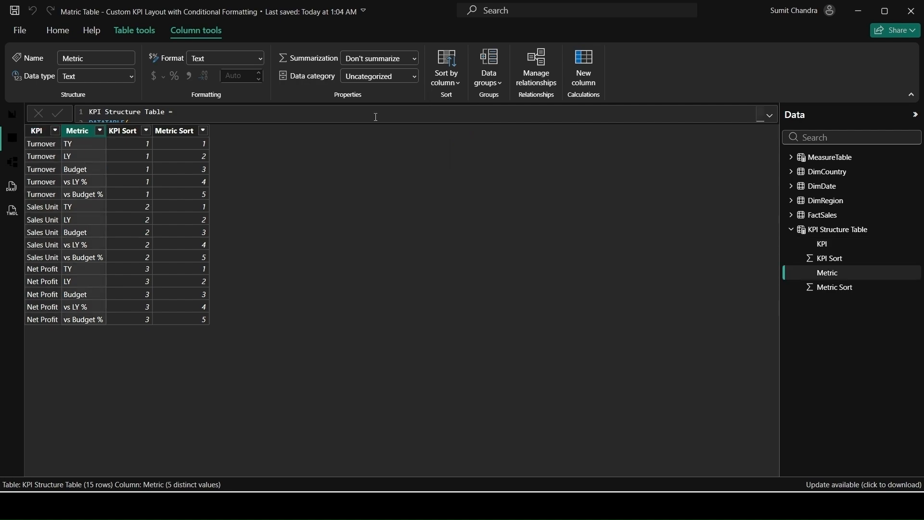
left_click(456, 90)
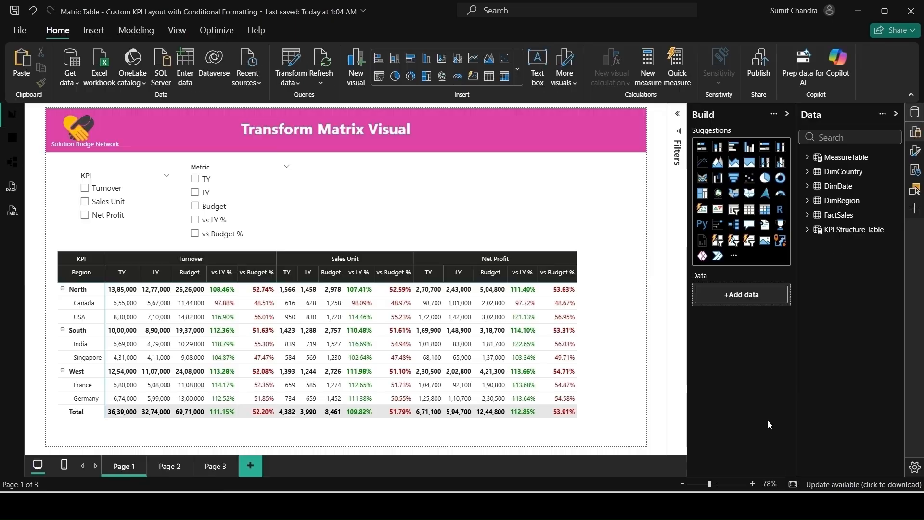
Review the row, column and value fields of the Page 1 matrix, and expand MeasureTable in the field list
left_click(599, 260)
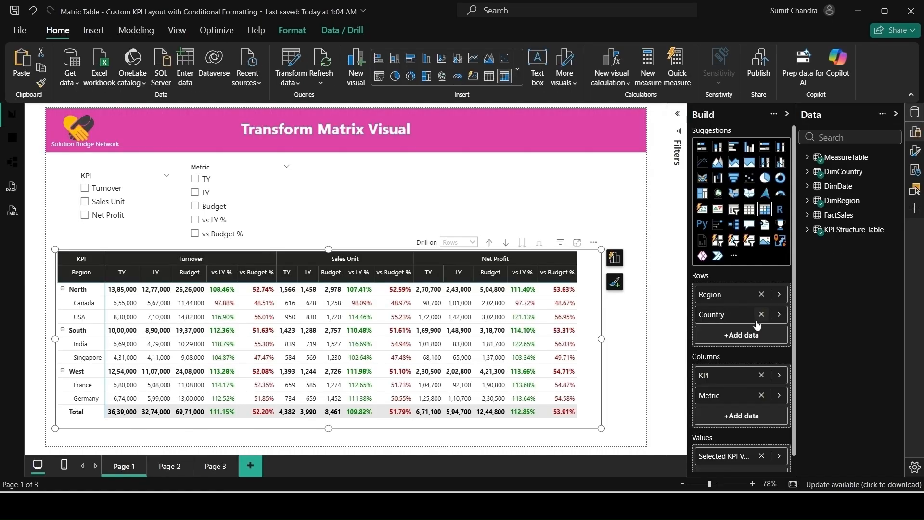
scroll(726, 448, "down", 1)
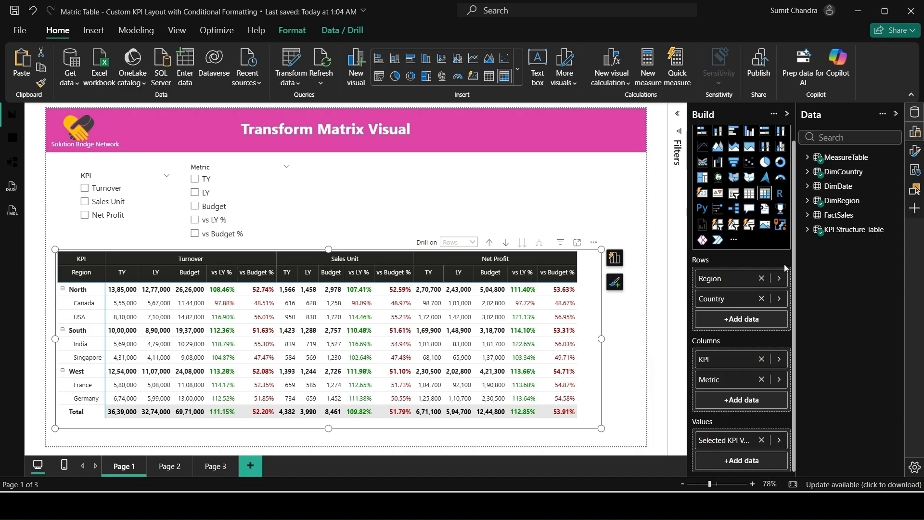
left_click(807, 157)
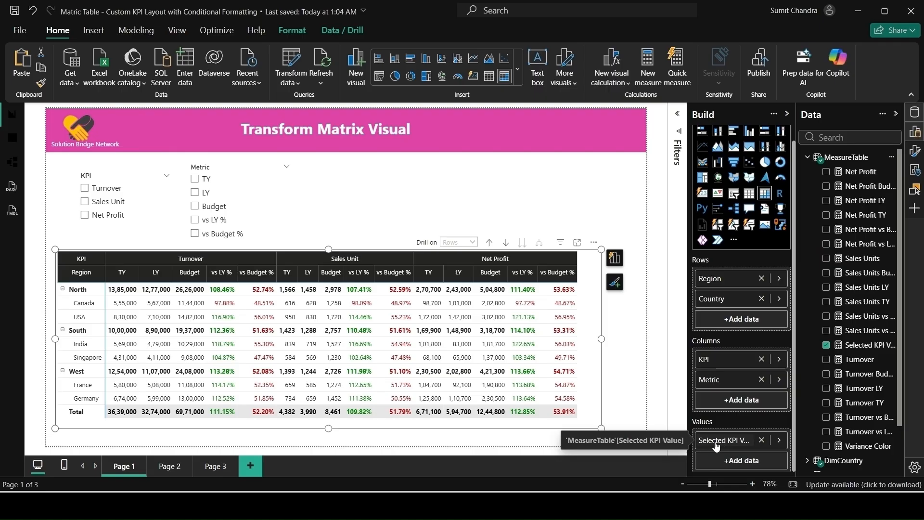
Review the individual measures used as values in the Page 2 matrix
left_click(170, 466)
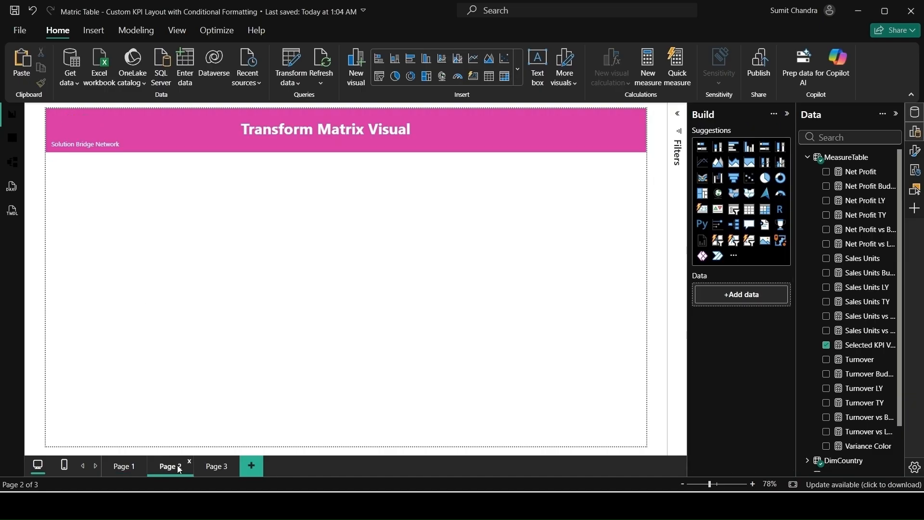
left_click(579, 350)
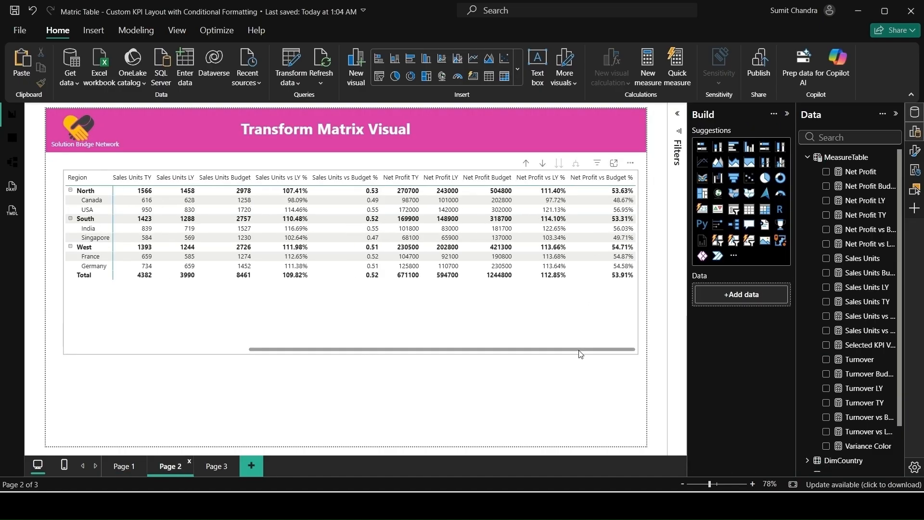
left_click(581, 354)
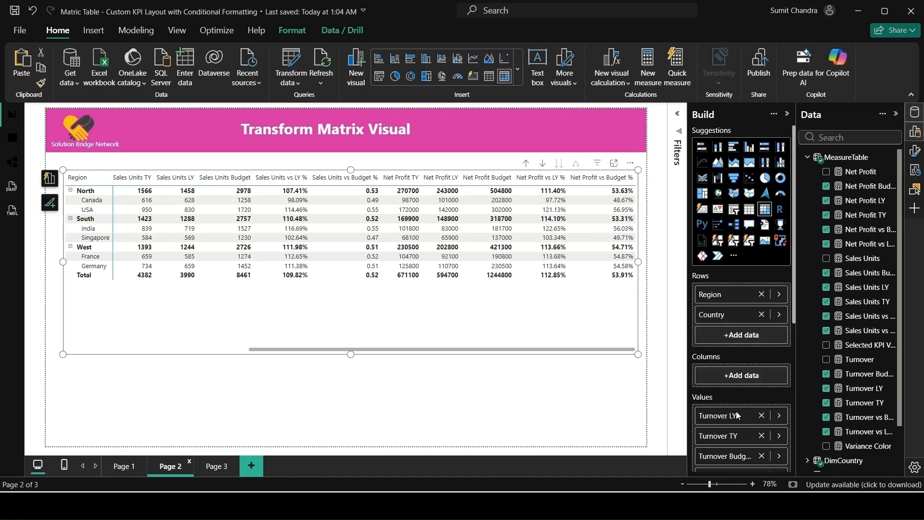
scroll(741, 436, "down", 5)
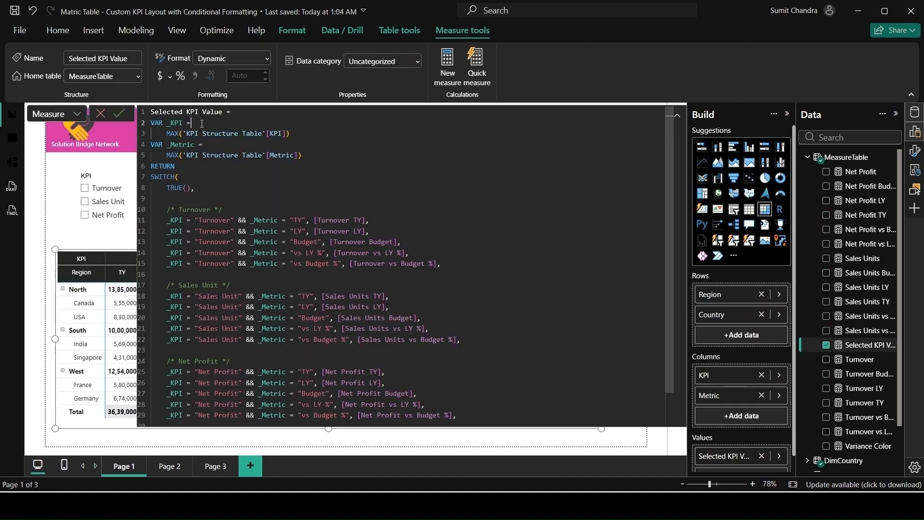
Examine the Selected KPI Value measure's formula, from its _KPI and _Metric variables to the Turnover branches of the SWITCH
left_click_drag(192, 123, 159, 121)
left_click_drag(198, 144, 167, 144)
left_click(312, 134)
left_click(318, 155)
scroll(324, 160, "down", 1)
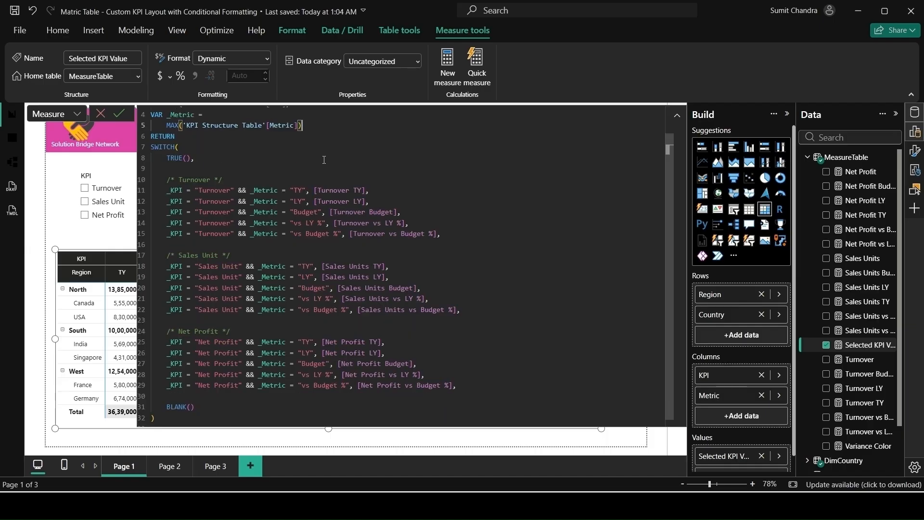
left_click(193, 158)
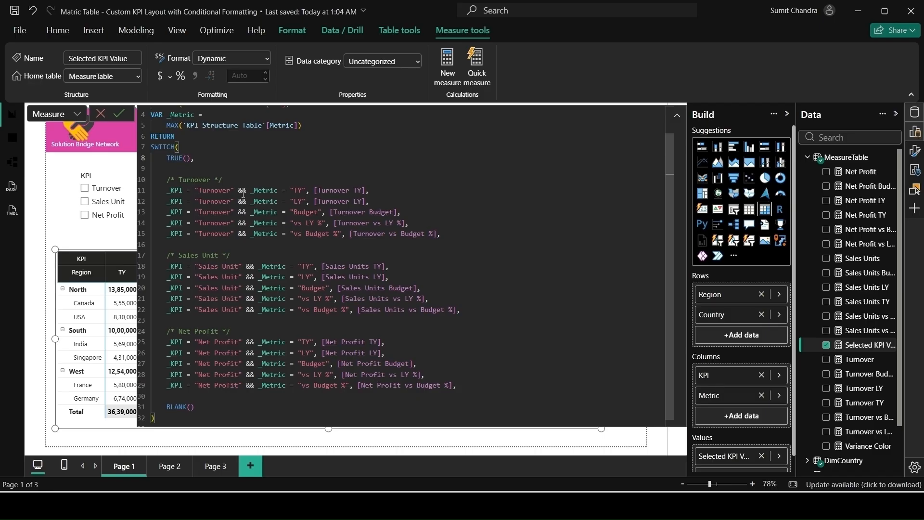
left_click(297, 190)
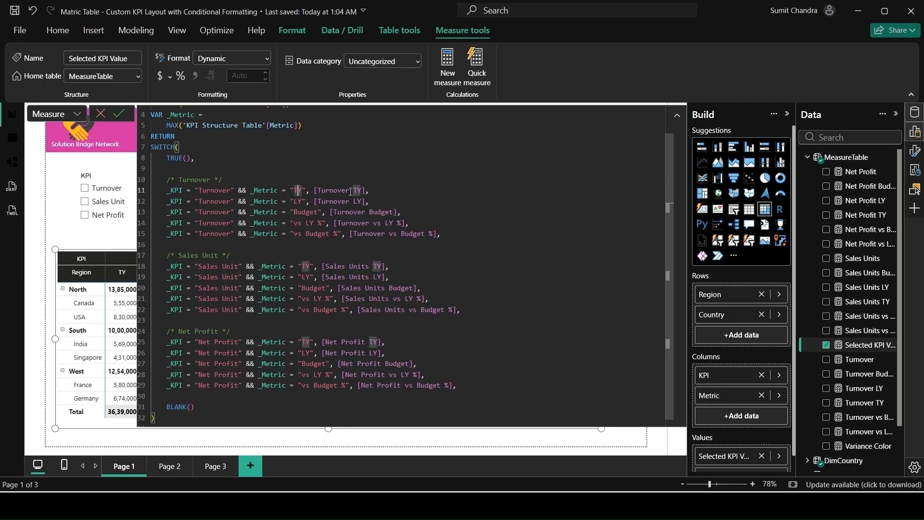
left_click_drag(365, 190, 326, 191)
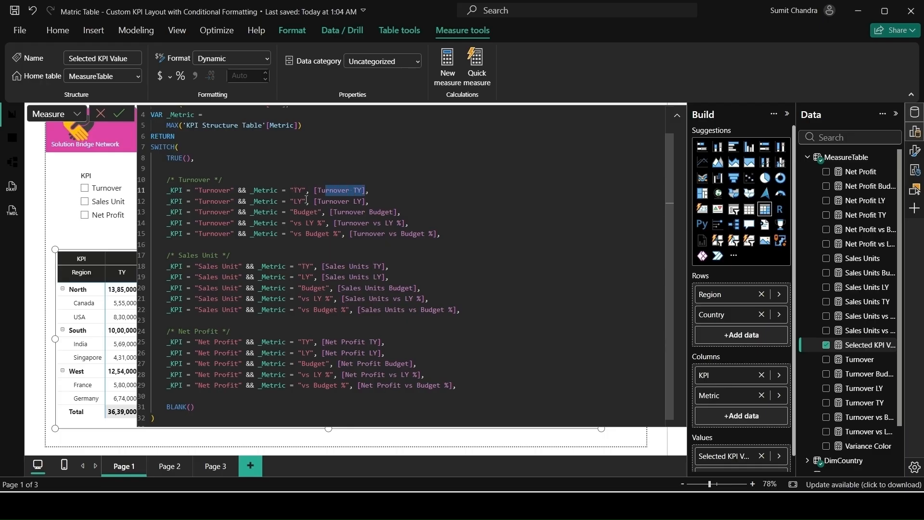
left_click(347, 201)
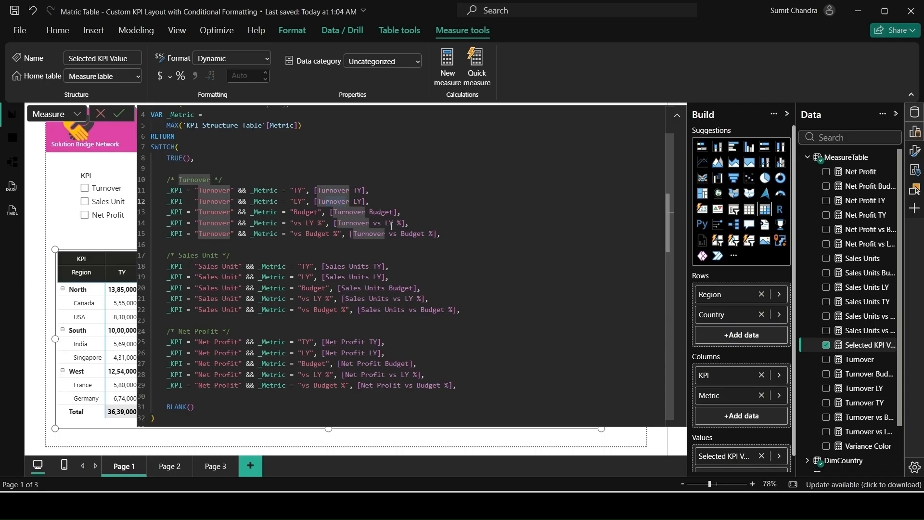
On Page 3, add an empty matrix visual and enlarge it to fill most of the canvas below the header
left_click(211, 469)
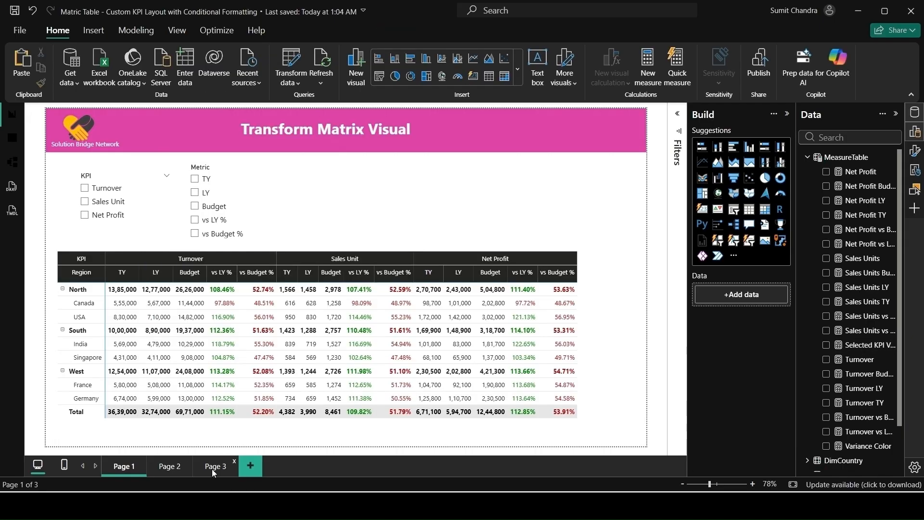
left_click(212, 469)
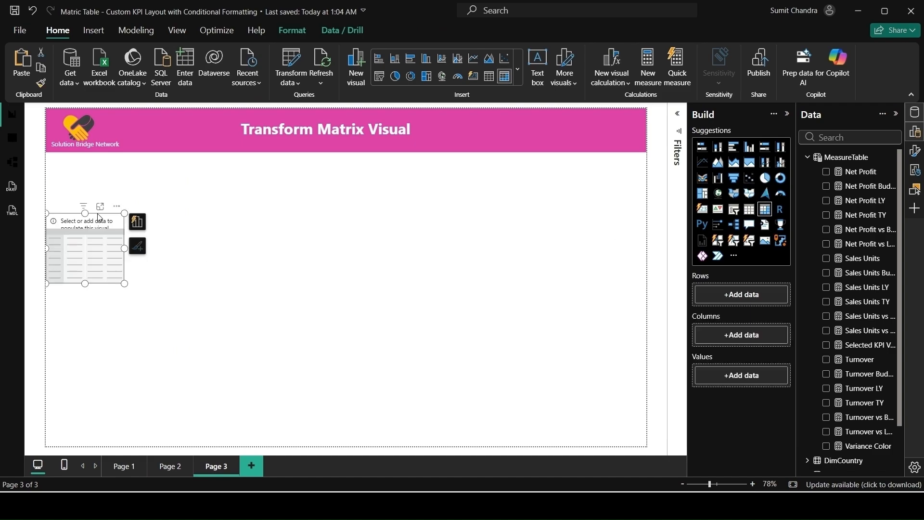
left_click_drag(99, 217, 138, 195)
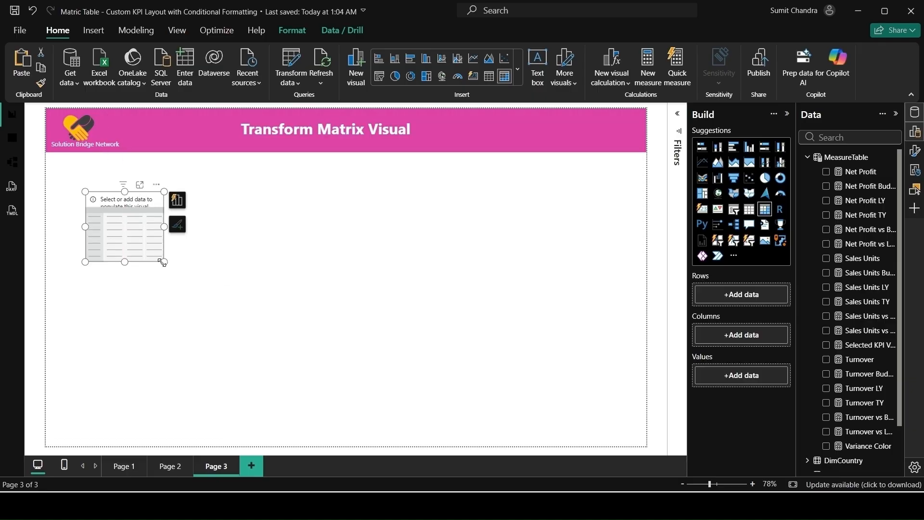
left_click_drag(164, 262, 444, 375)
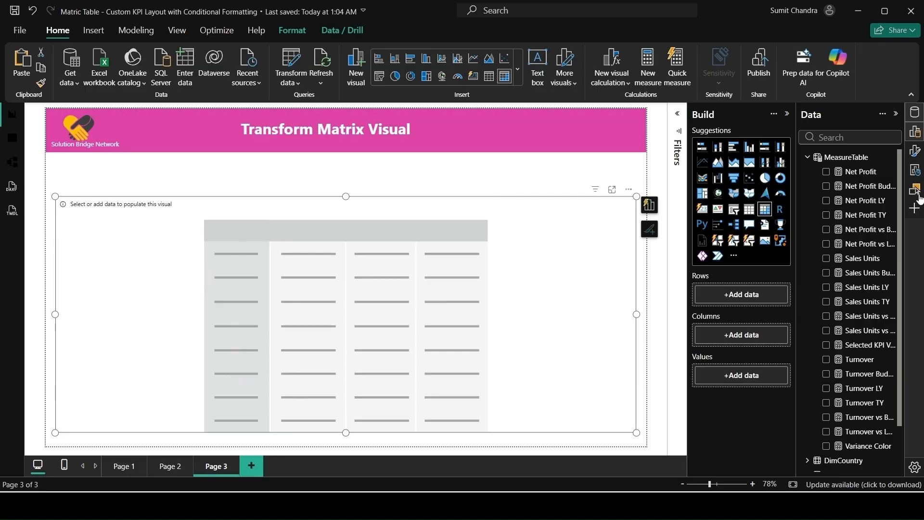
Add Region from DimRegion and Country from DimCountry as the matrix's row fields
left_click(807, 157)
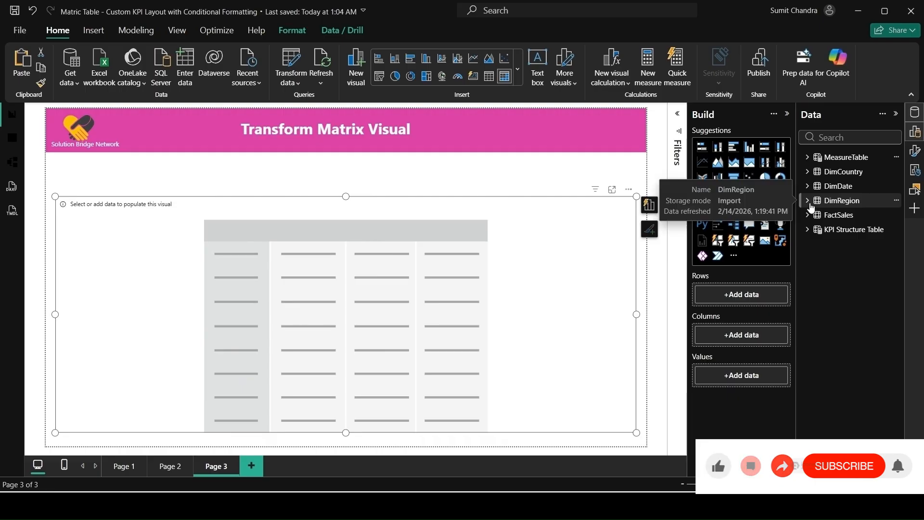
left_click(811, 202)
left_click_drag(848, 223, 744, 294)
left_click(808, 200)
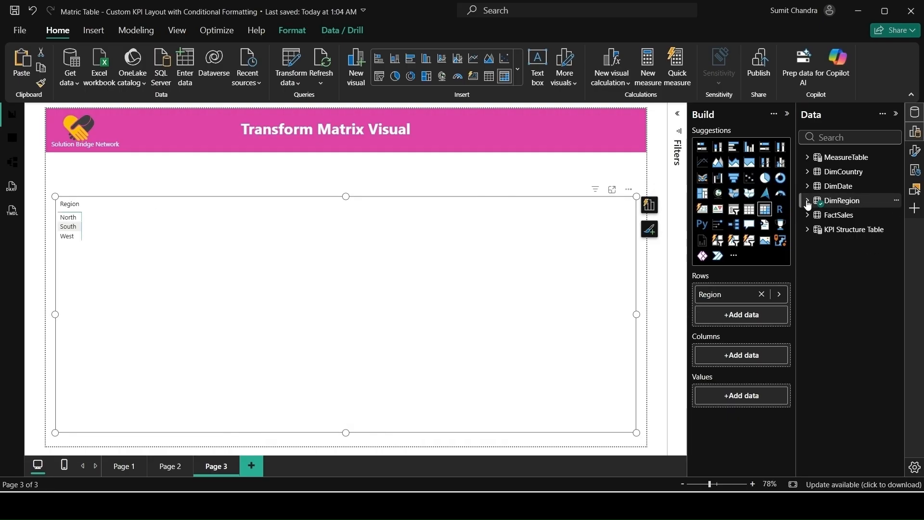
left_click(808, 172)
left_click_drag(858, 186, 746, 320)
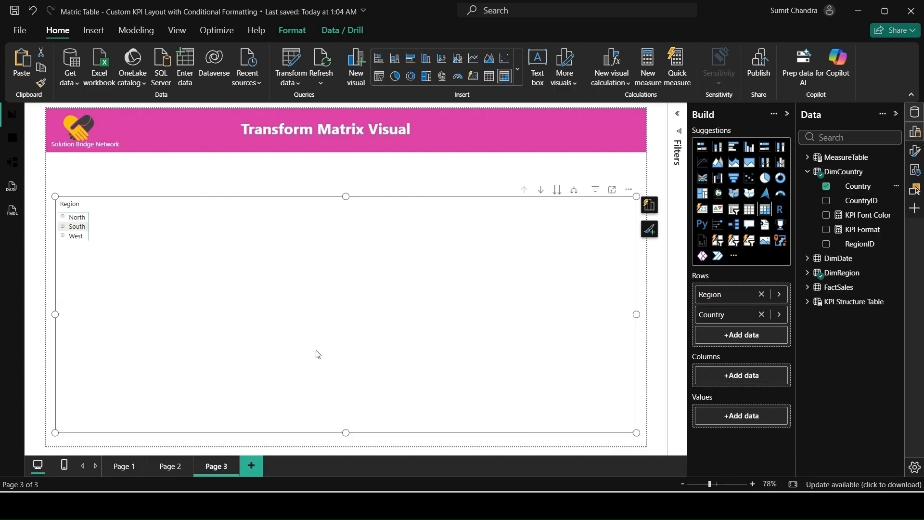
Expand the North, South and West regions in the matrix to their countries
left_click(62, 217)
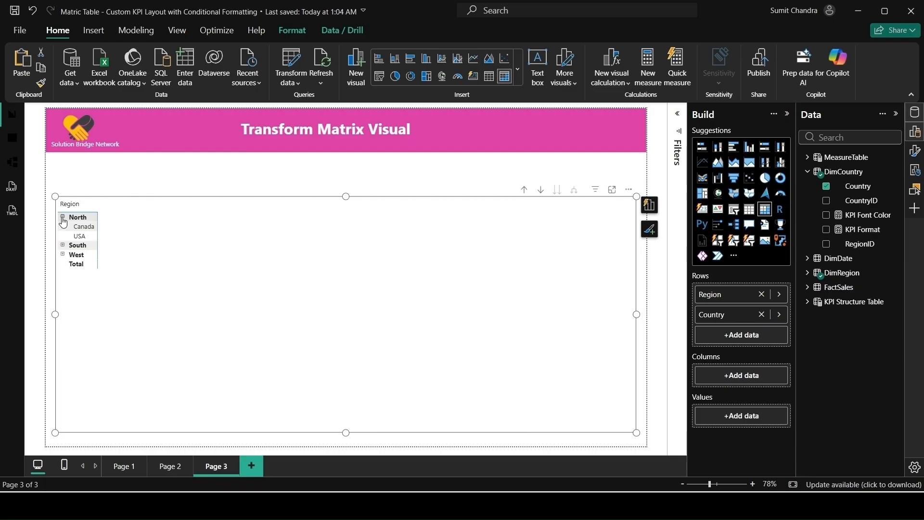
left_click(63, 245)
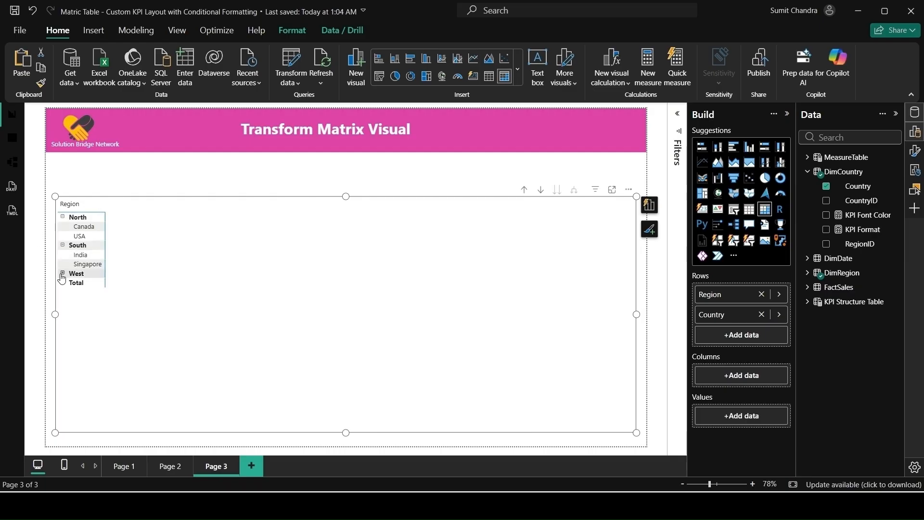
left_click(62, 274)
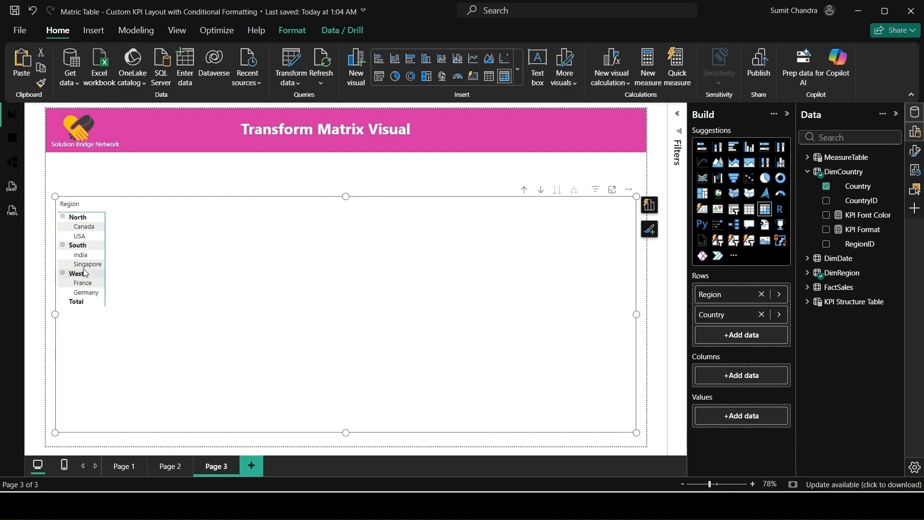
Add KPI and Metric from the KPI Structure Table as matrix columns, and the Selected KPI Value measure as its values
left_click(812, 305)
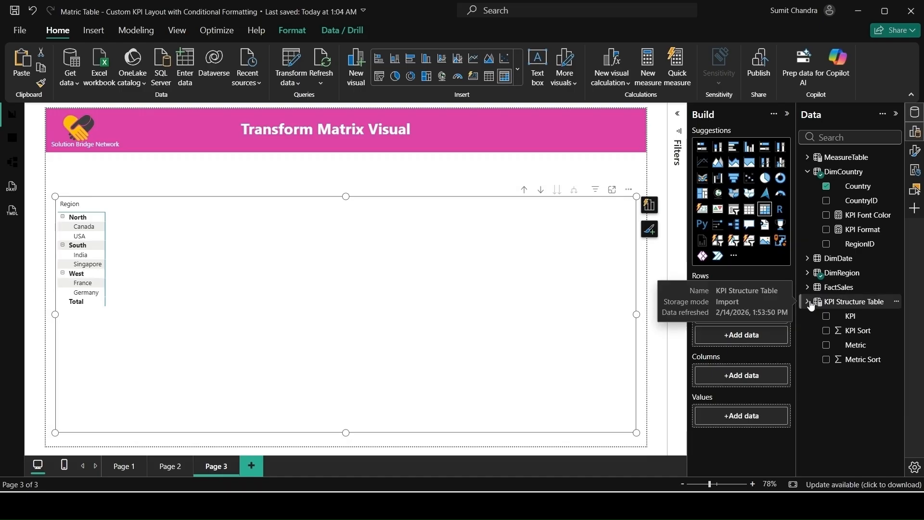
left_click_drag(813, 315, 763, 374)
left_click_drag(851, 353, 746, 400)
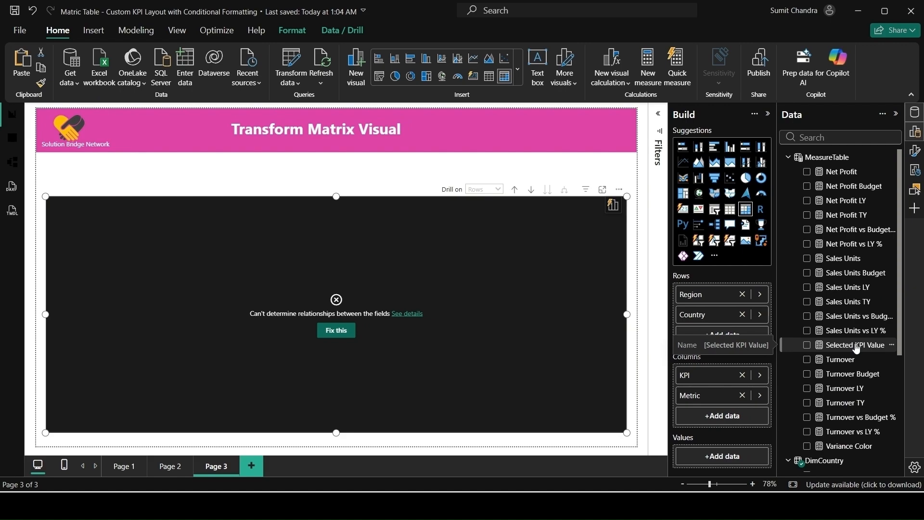
left_click_drag(856, 348, 749, 460)
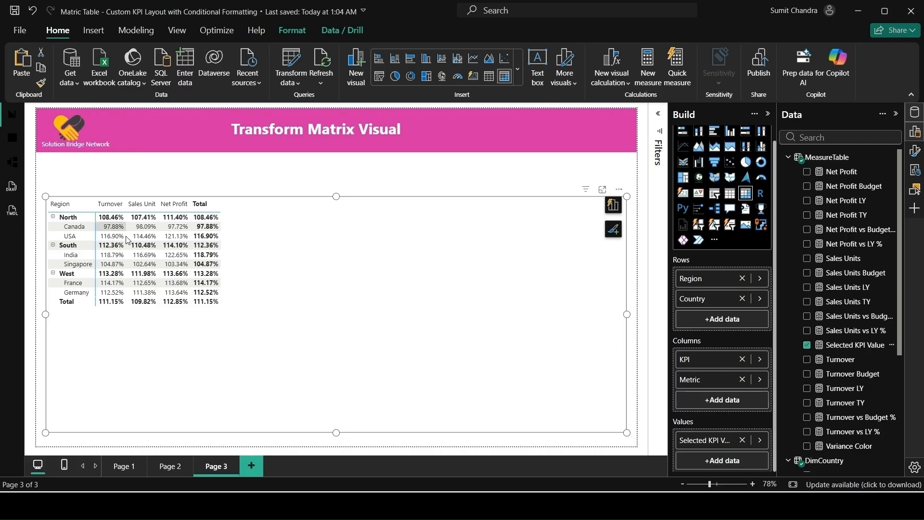
Set the matrix to drill on Columns and expand all columns down one level in the hierarchy
left_click(375, 208)
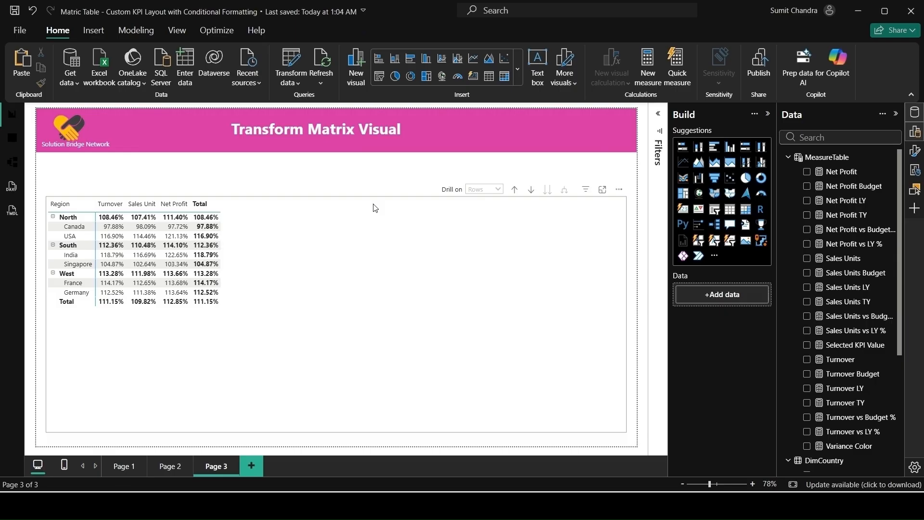
left_click(375, 208)
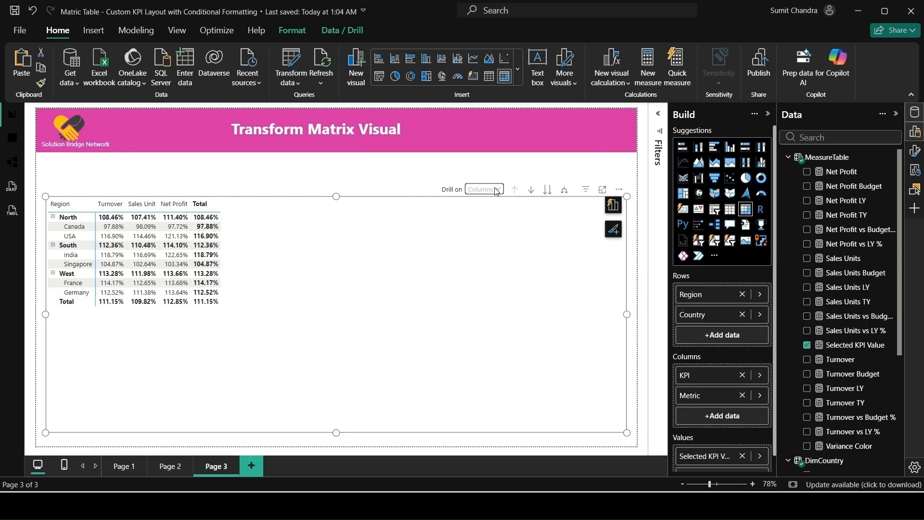
left_click(496, 191)
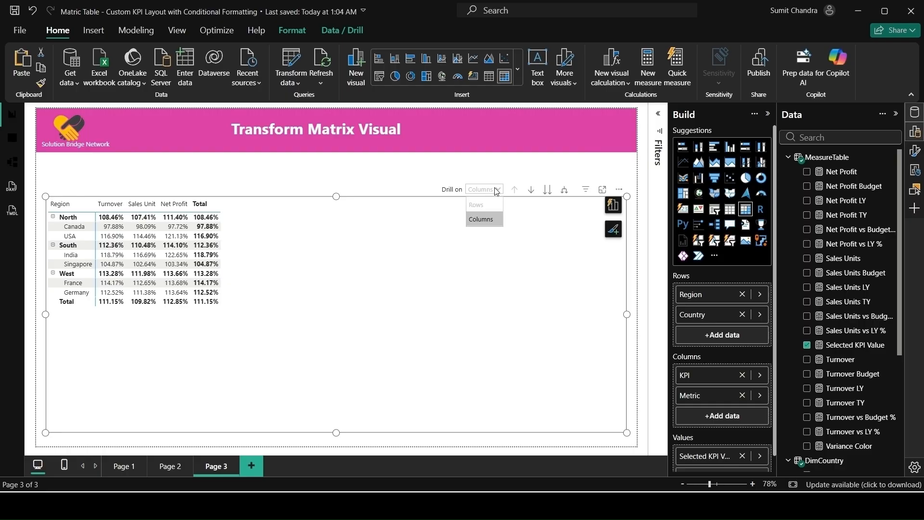
left_click(492, 220)
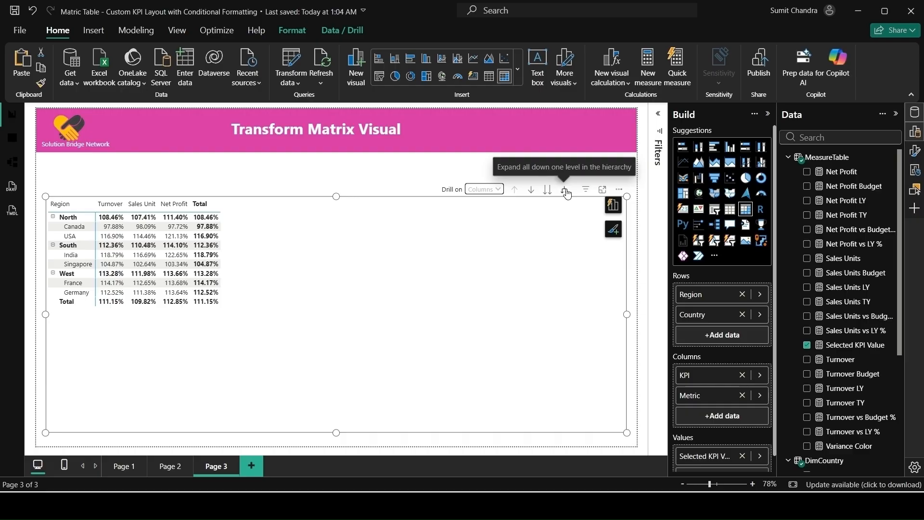
left_click(566, 190)
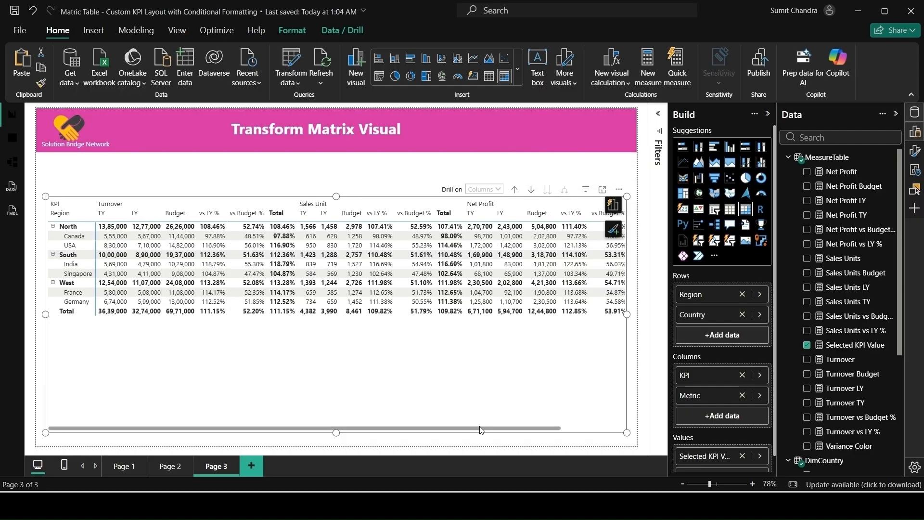
Turn off the column subtotals in the matrix's visual formatting
left_click_drag(480, 429, 335, 433)
left_click(916, 151)
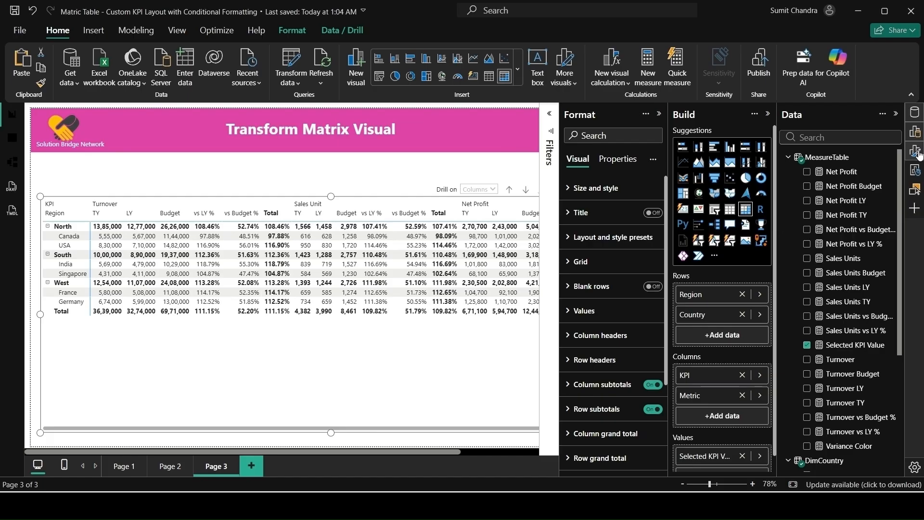
left_click(653, 385)
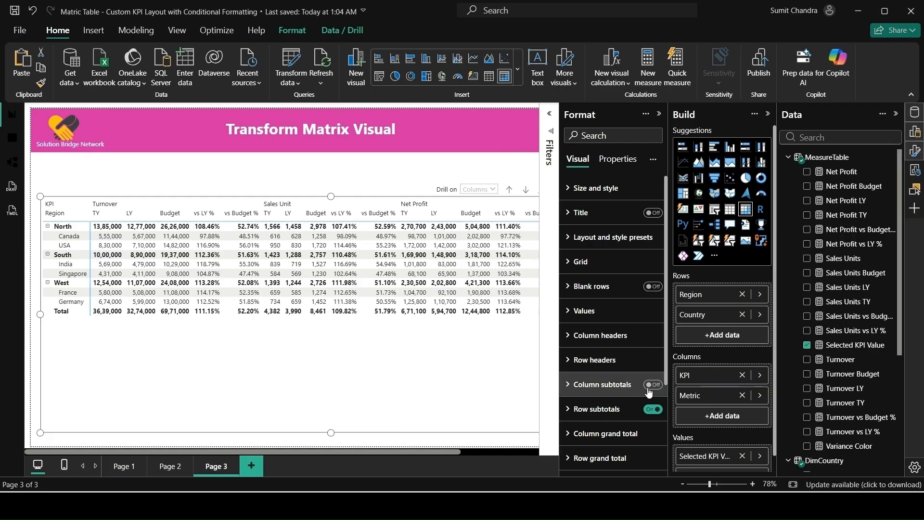
key("Escape")
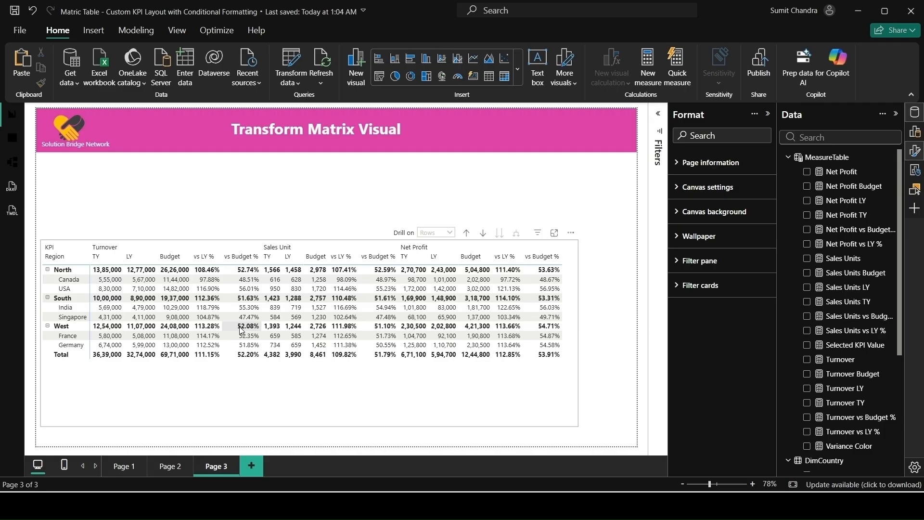
Search the fields for "kp" and examine the full formula of the KPI Format measure, including its format strings
left_click(839, 138)
type("kp")
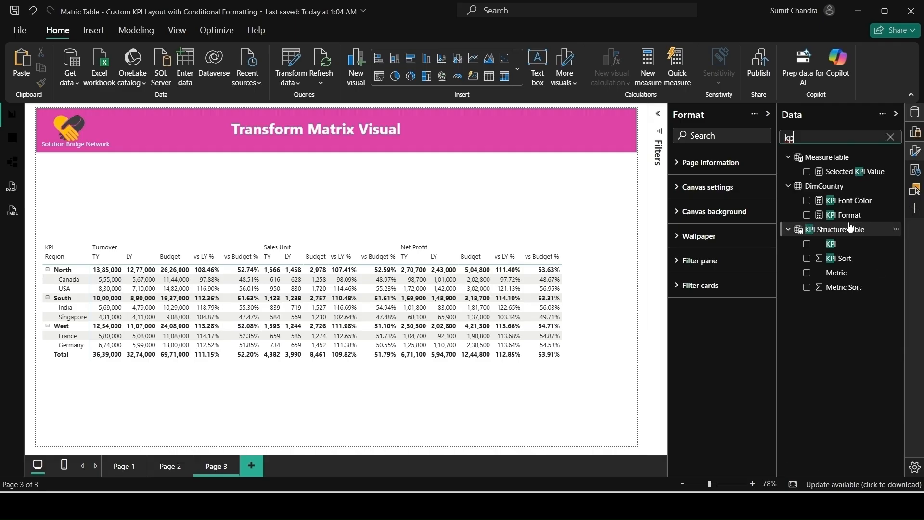
left_click(847, 220)
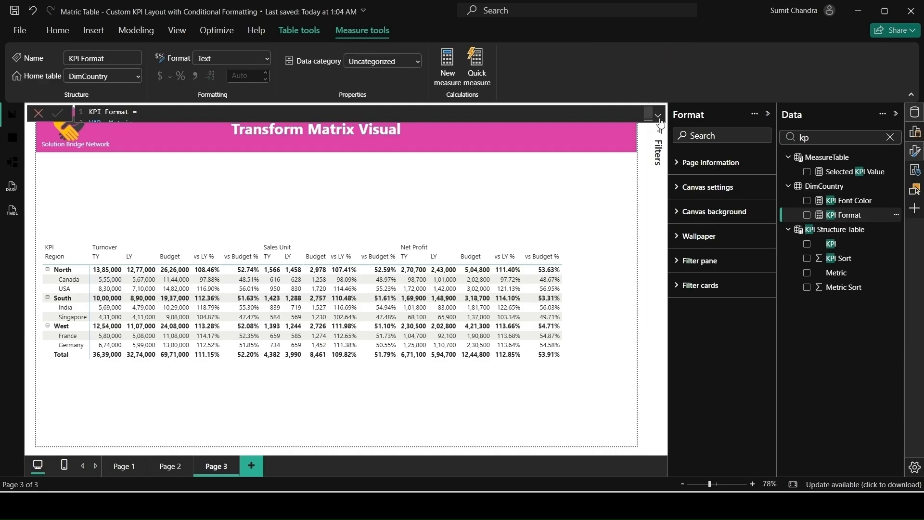
left_click(657, 115)
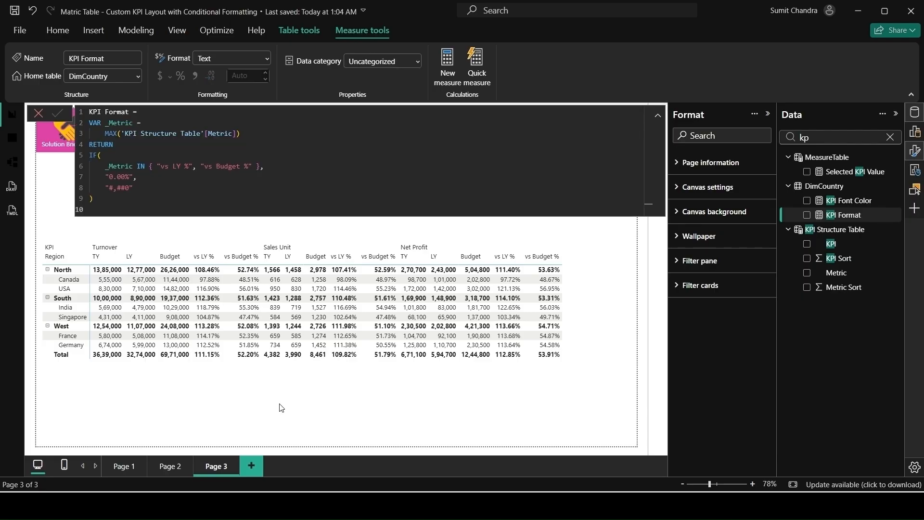
left_click(264, 134)
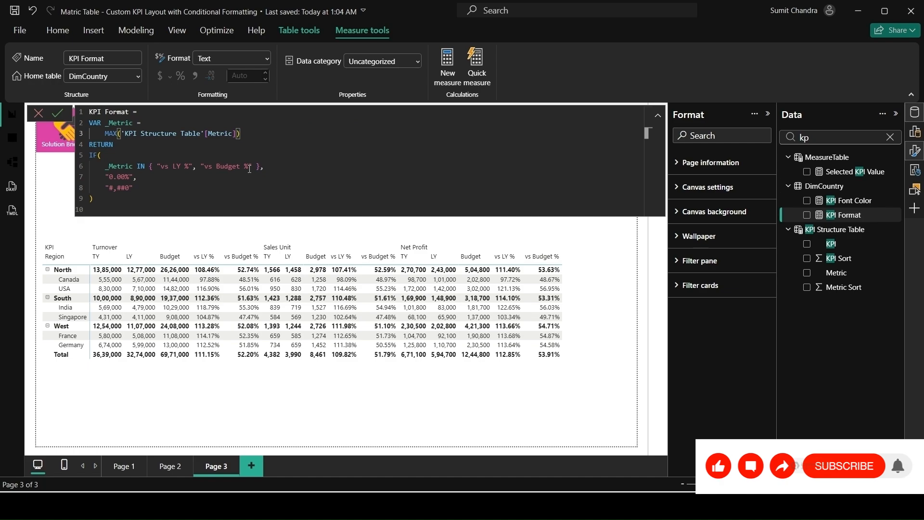
left_click_drag(137, 177, 101, 185)
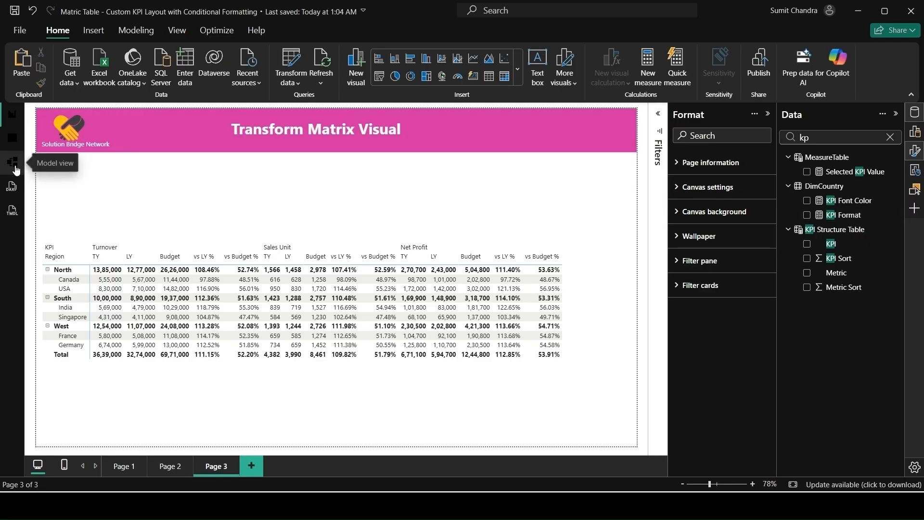
Examine the format type and format string of MeasureTable's Selected KPI Value measure in the model view
left_click(462, 411)
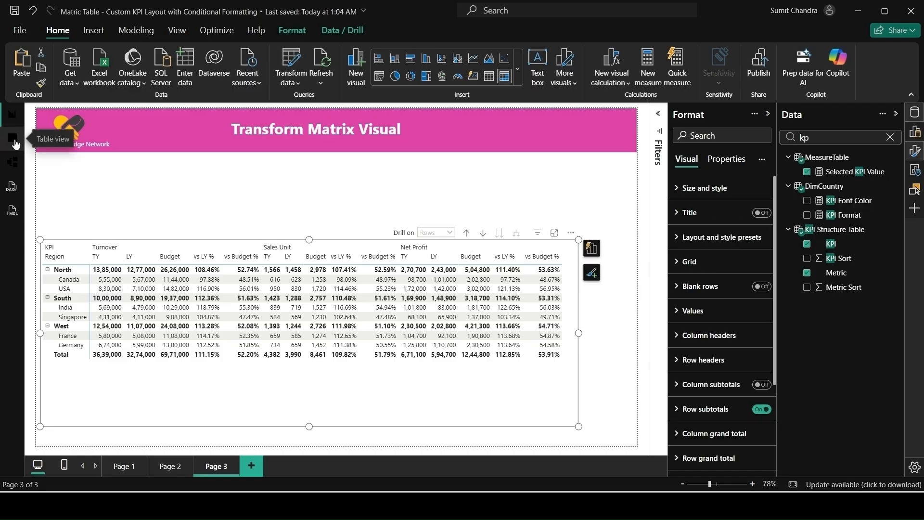
left_click(13, 163)
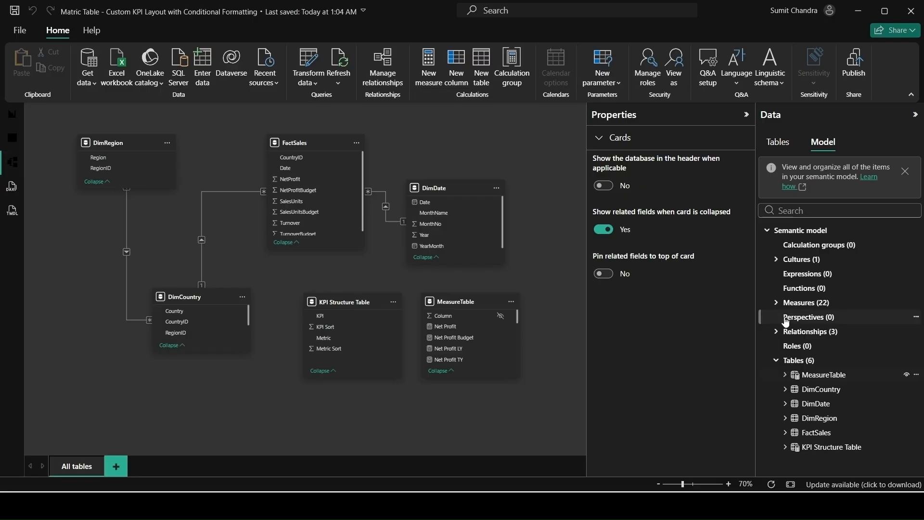
left_click(785, 374)
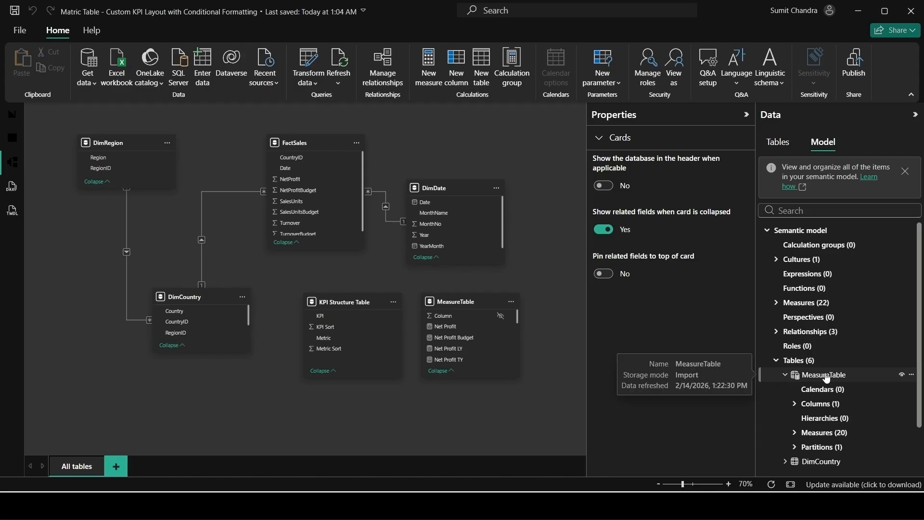
scroll(873, 389, "down", 4)
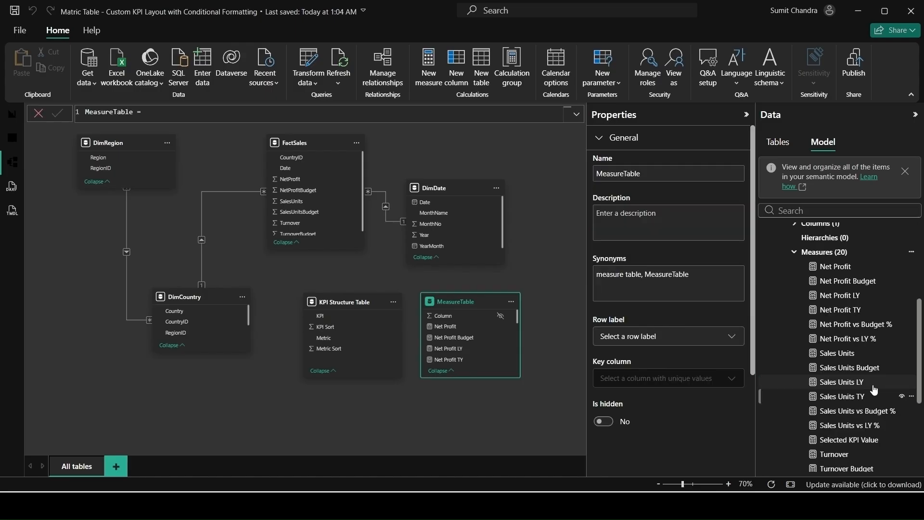
left_click(843, 439)
scroll(846, 447, "down", 2)
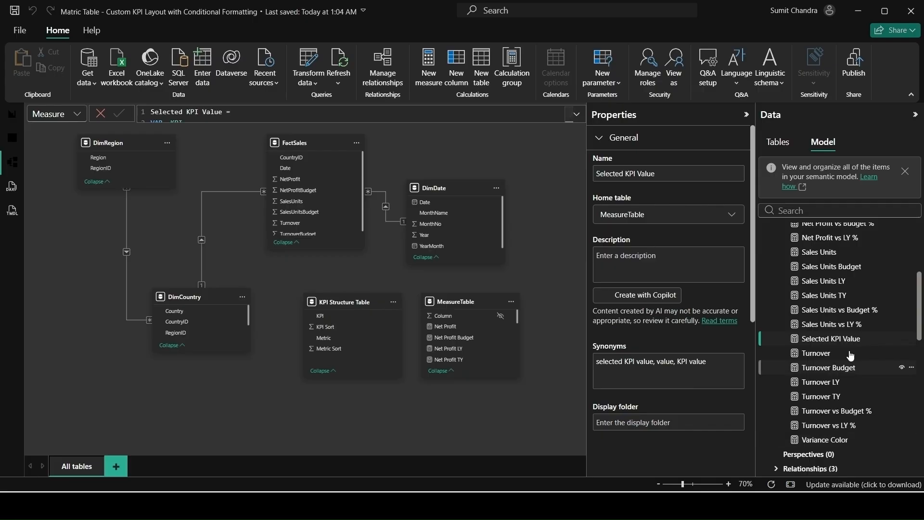
scroll(679, 283, "down", 2)
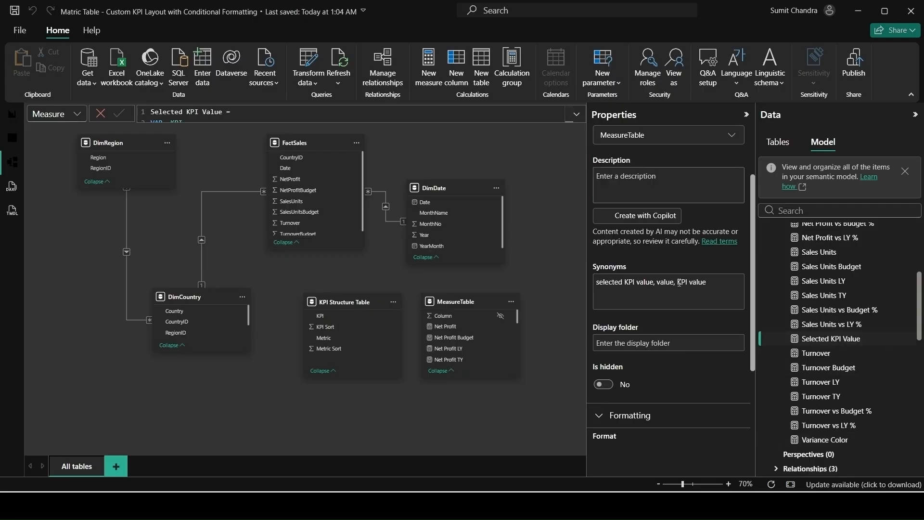
scroll(679, 283, "down", 3)
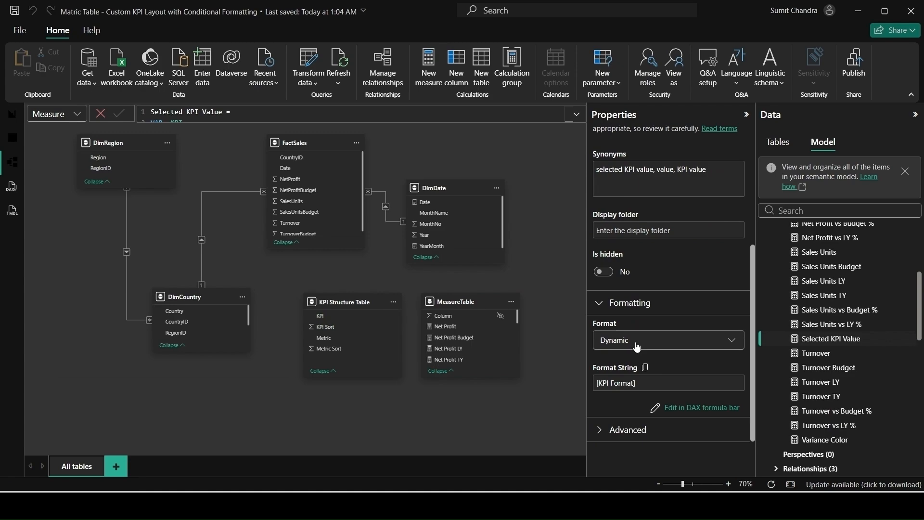
left_click(653, 383)
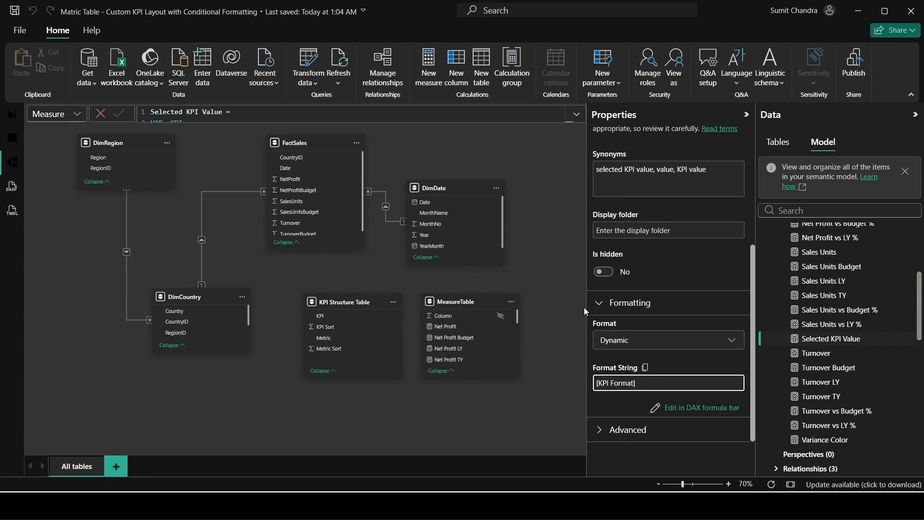
Return to the report view and examine the KPI Font Color measure's formula, including its threshold condition and colour codes
left_click(13, 116)
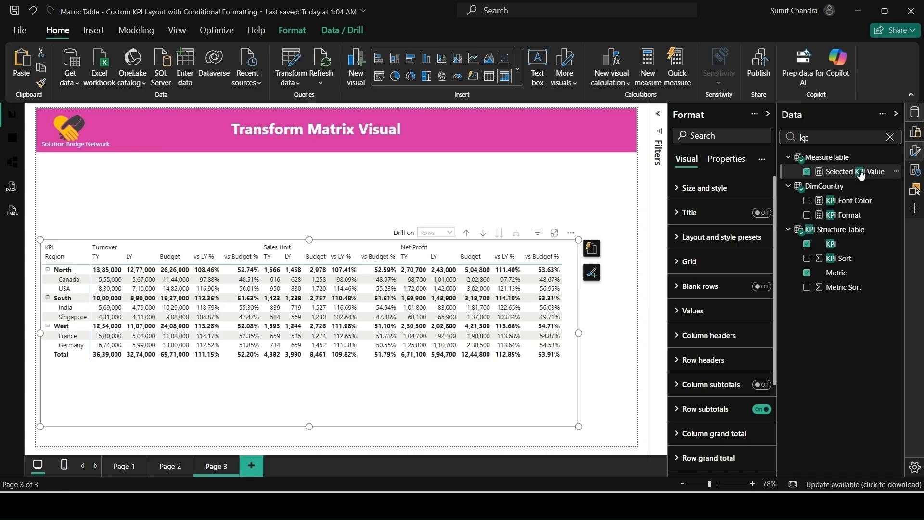
left_click(848, 202)
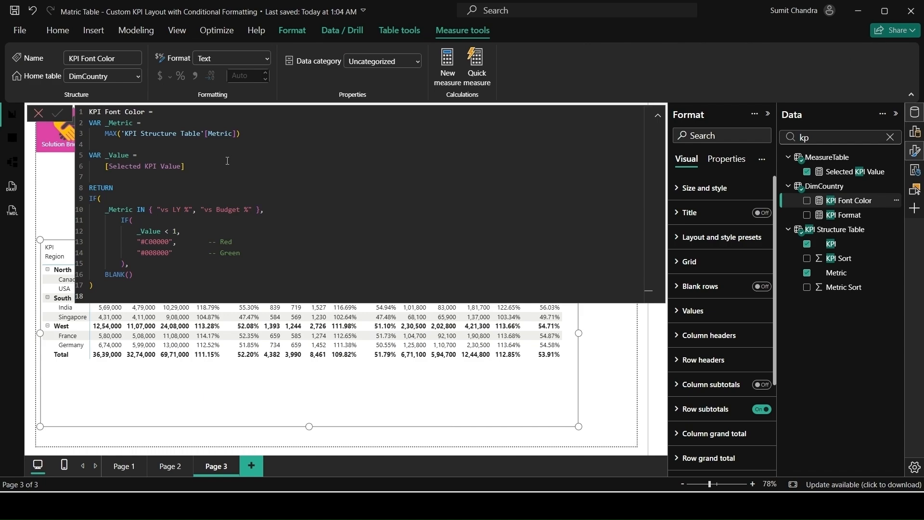
left_click(264, 244)
key("Down")
key("Down")
left_click(176, 232)
left_click_drag(176, 232, 143, 228)
left_click(658, 115)
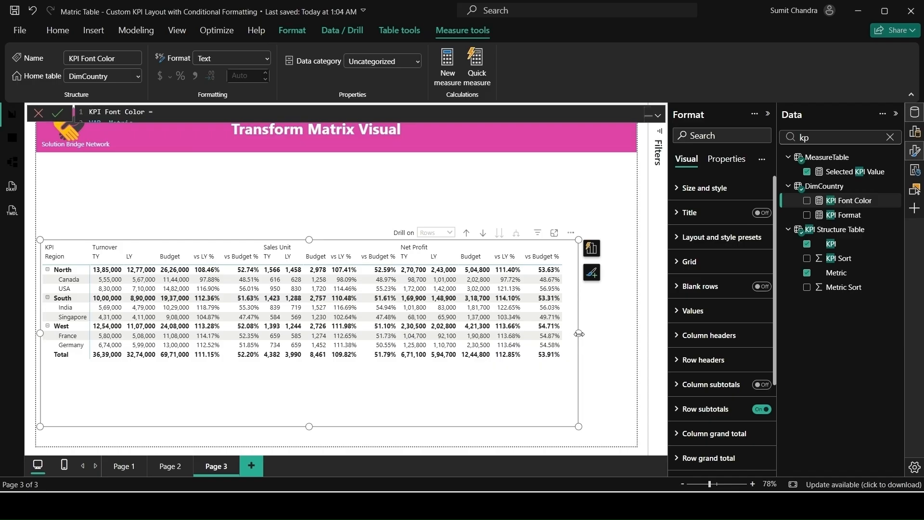
Turn on font color in the matrix's cell elements for the Selected KPI Value series
scroll(727, 323, "down", 3)
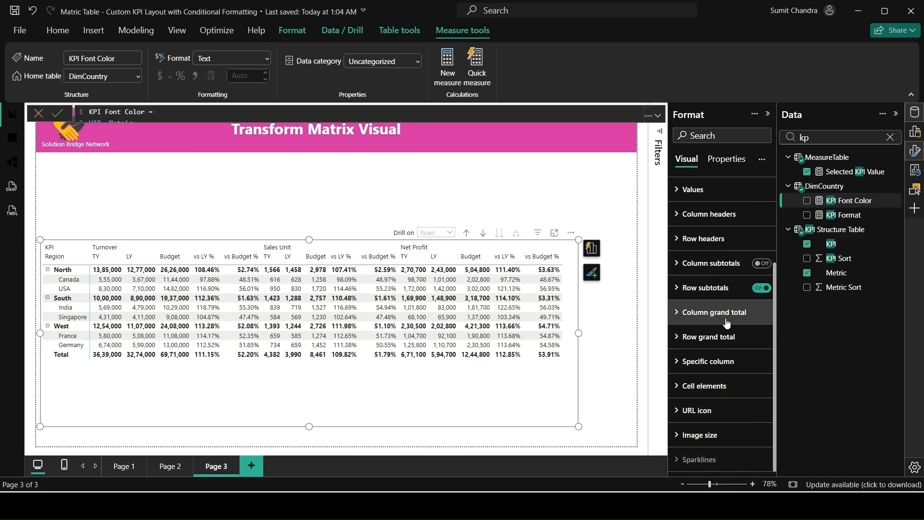
left_click(672, 387)
scroll(713, 366, "down", 5)
left_click(756, 266)
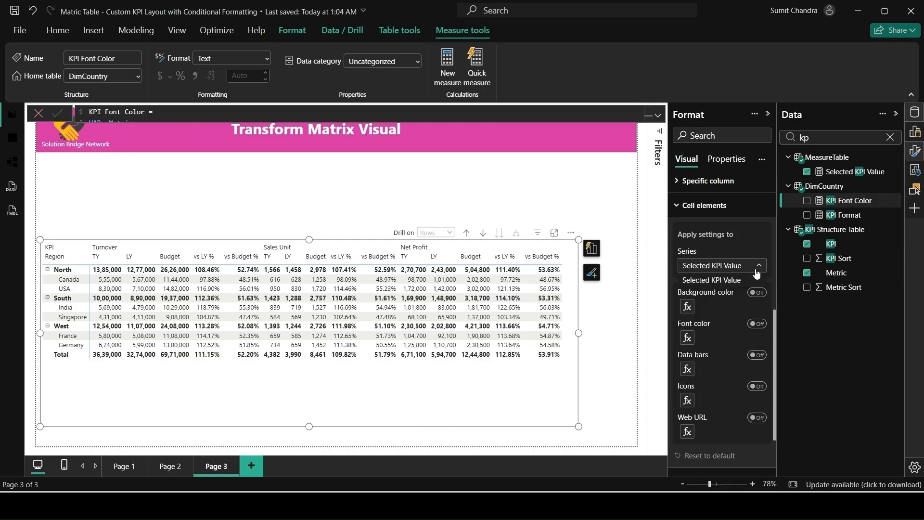
left_click(703, 283)
left_click(757, 324)
Set the font color's conditional formatting to Field value style, applied to Values and totals and based on the KPI Font Color measure
left_click(687, 337)
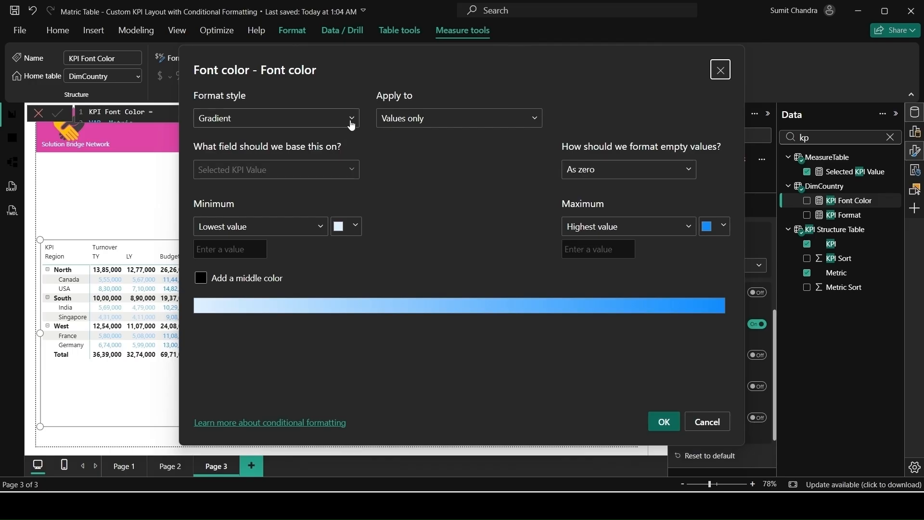
left_click(352, 123)
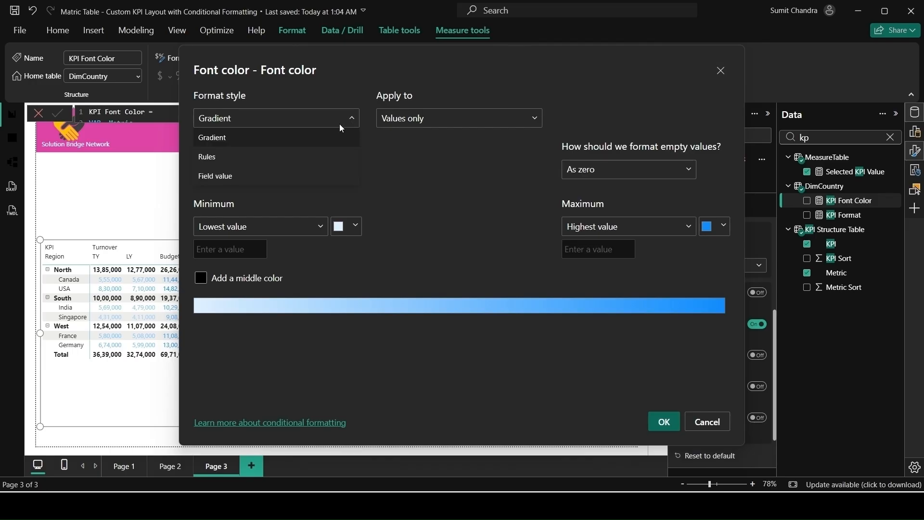
left_click(311, 177)
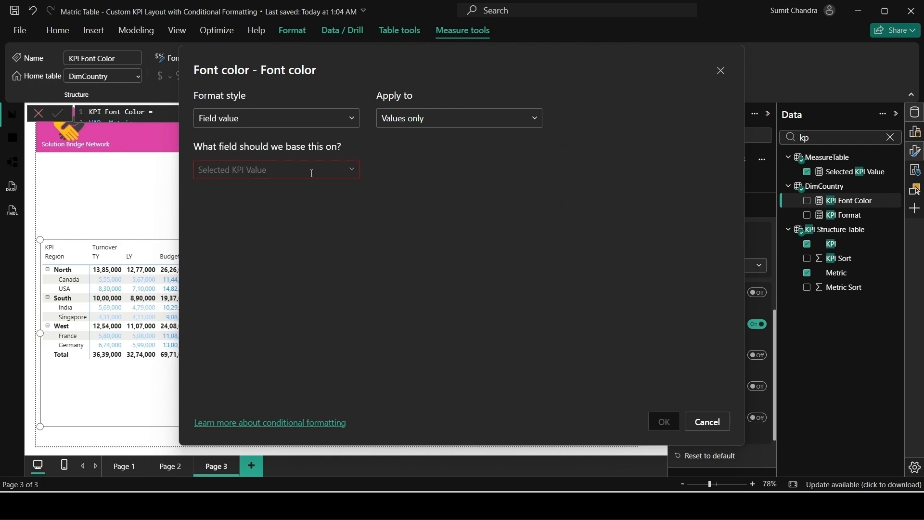
left_click(506, 120)
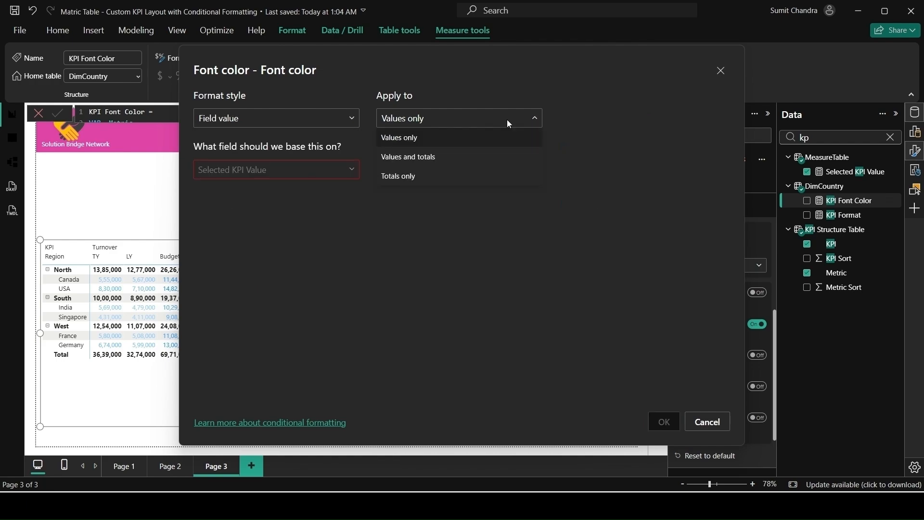
left_click(430, 163)
left_click(351, 176)
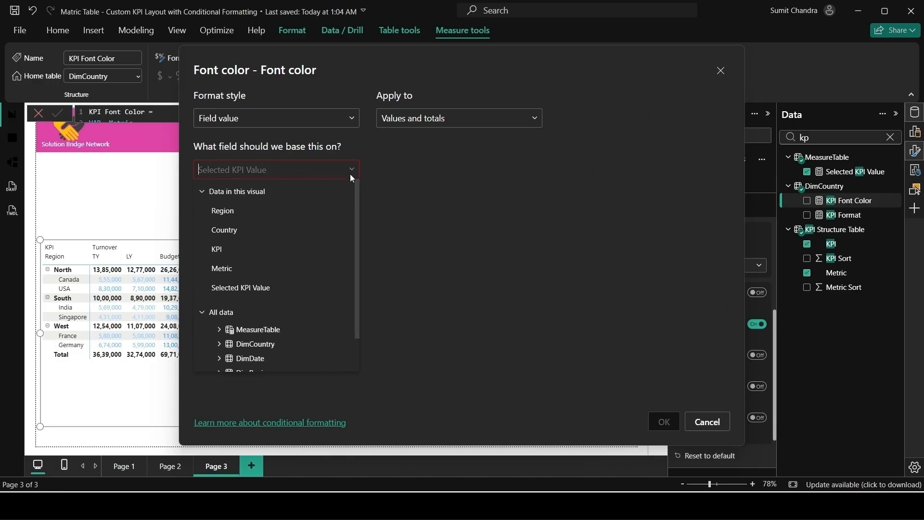
type("kpi")
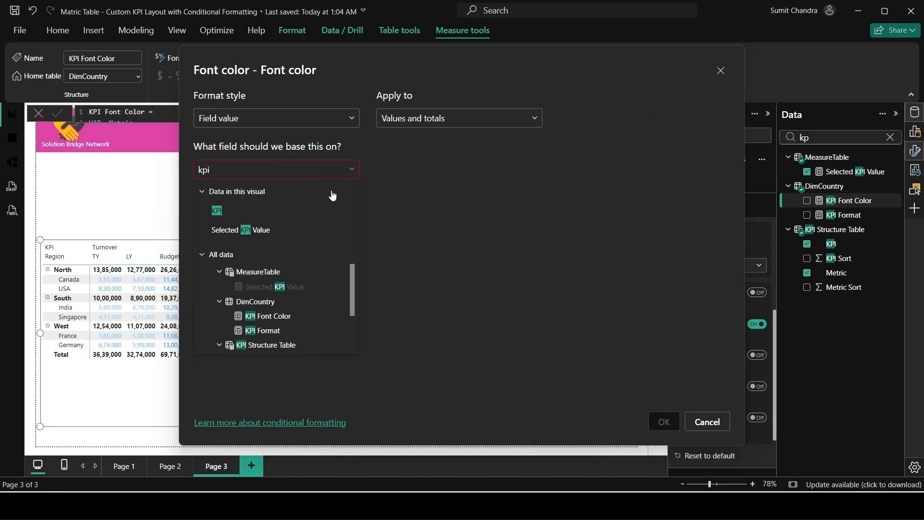
left_click(285, 316)
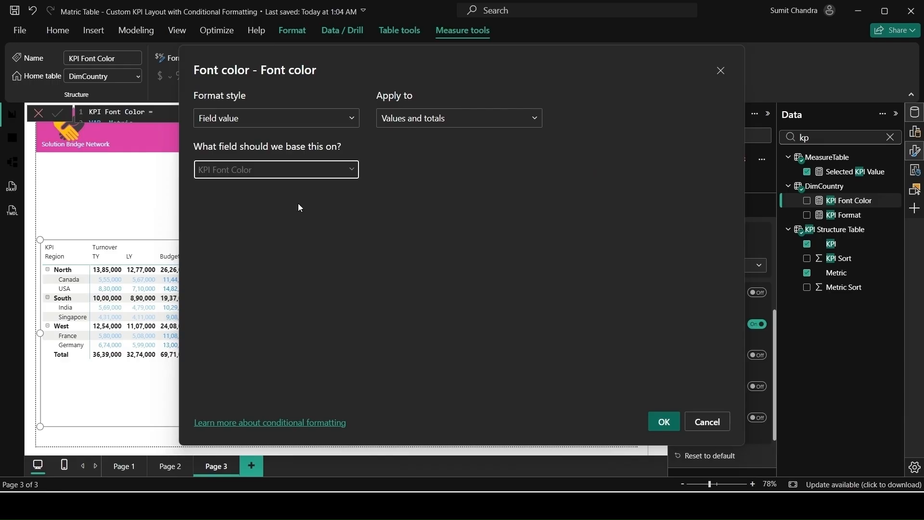
left_click(658, 426)
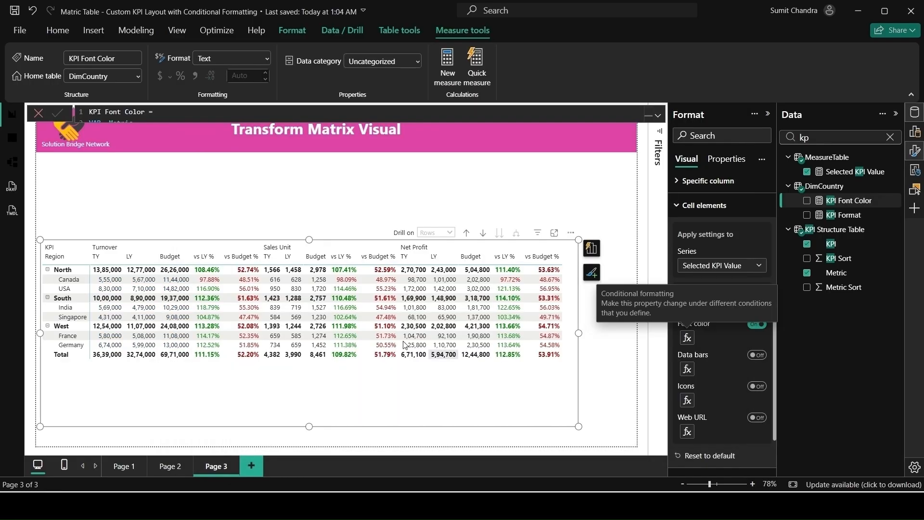